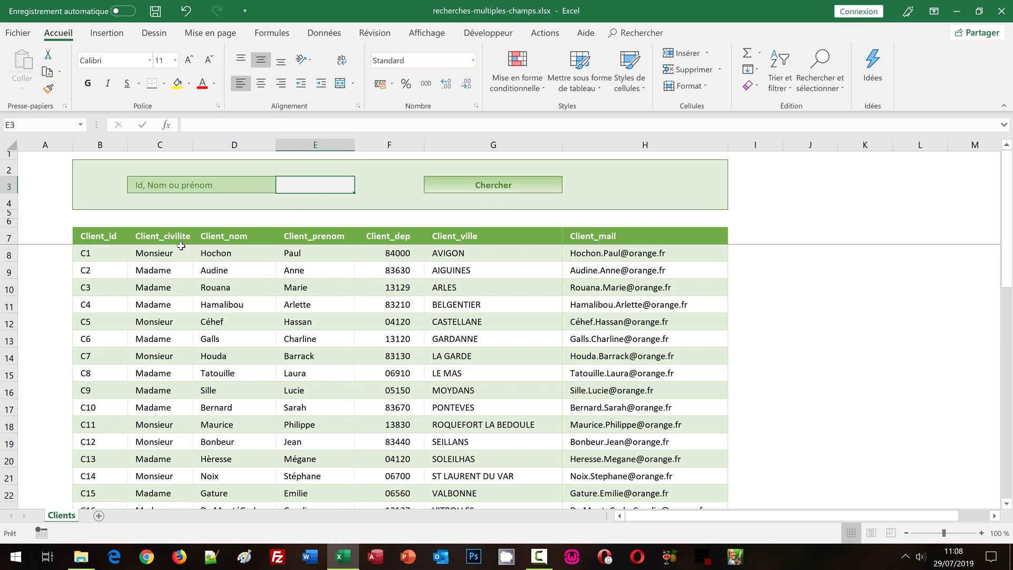
# Examine the client table's ID, last name and first name columns, sample records, and the search cell and Chercher cell above it
pyautogui.click(100, 146)
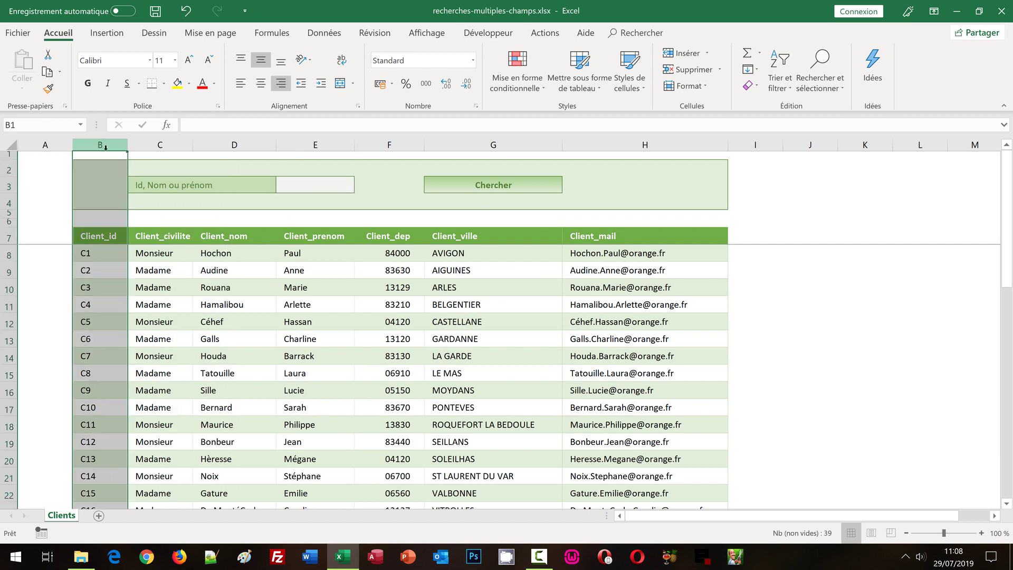
pyautogui.click(211, 144)
pyautogui.click(323, 141)
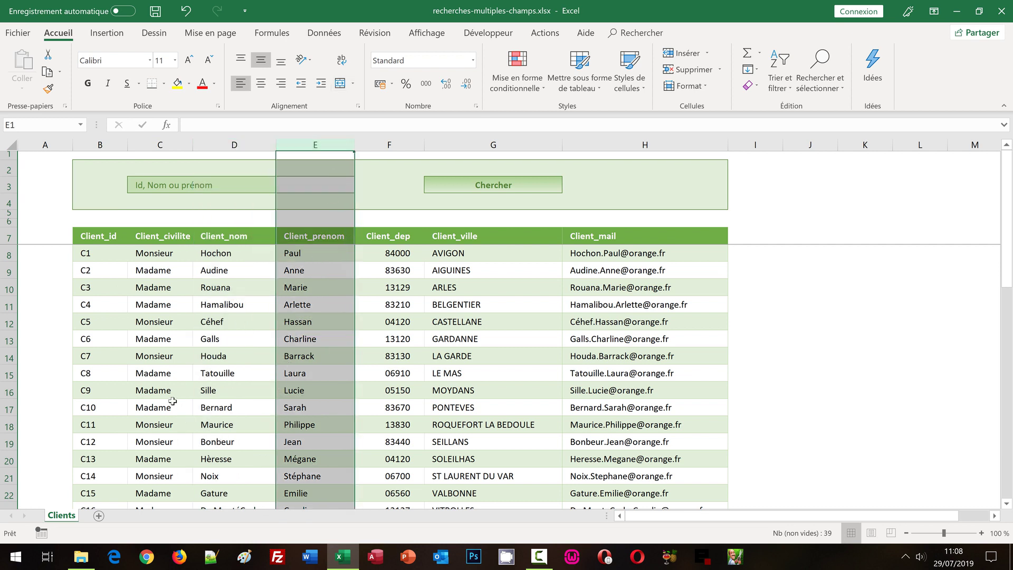
pyautogui.moveTo(168, 393); pyautogui.dragTo(593, 393)
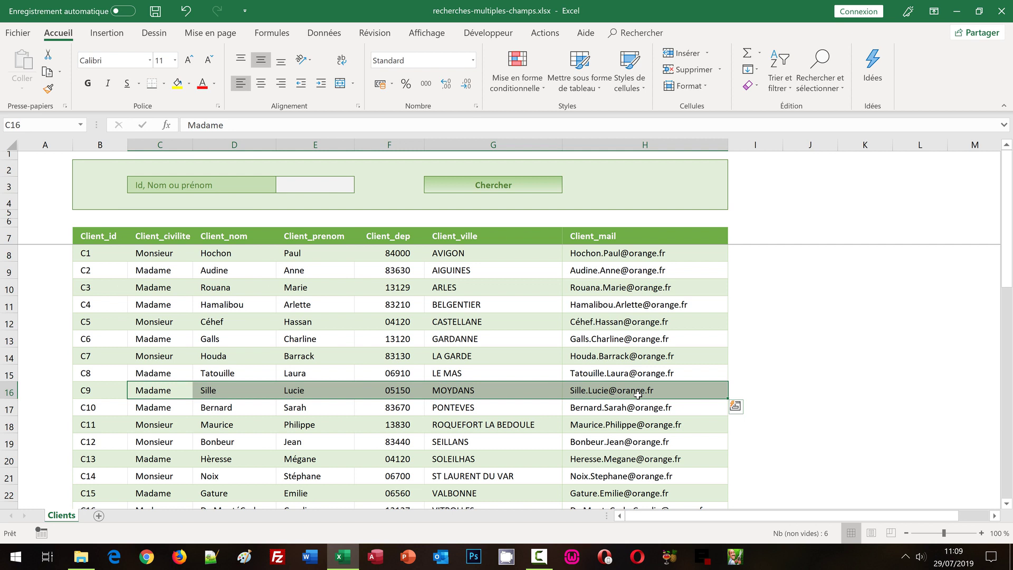
pyautogui.click(782, 322)
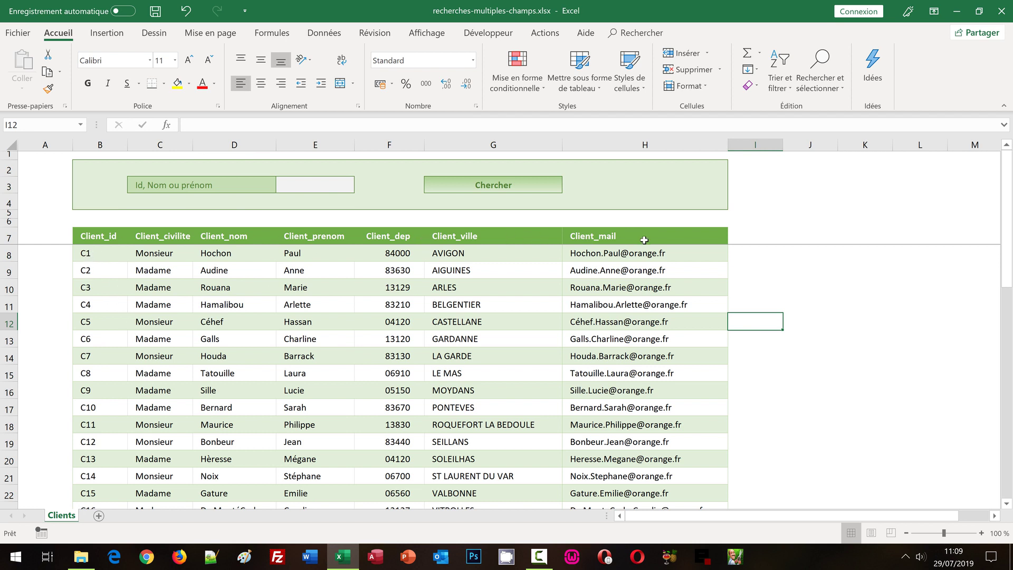
pyautogui.click(100, 144)
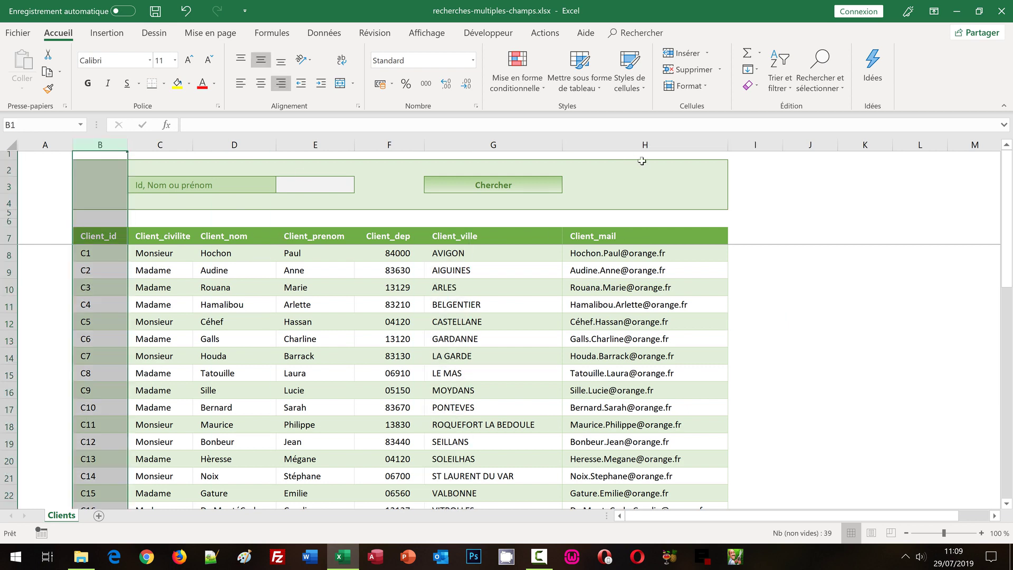
pyautogui.click(644, 145)
pyautogui.click(809, 321)
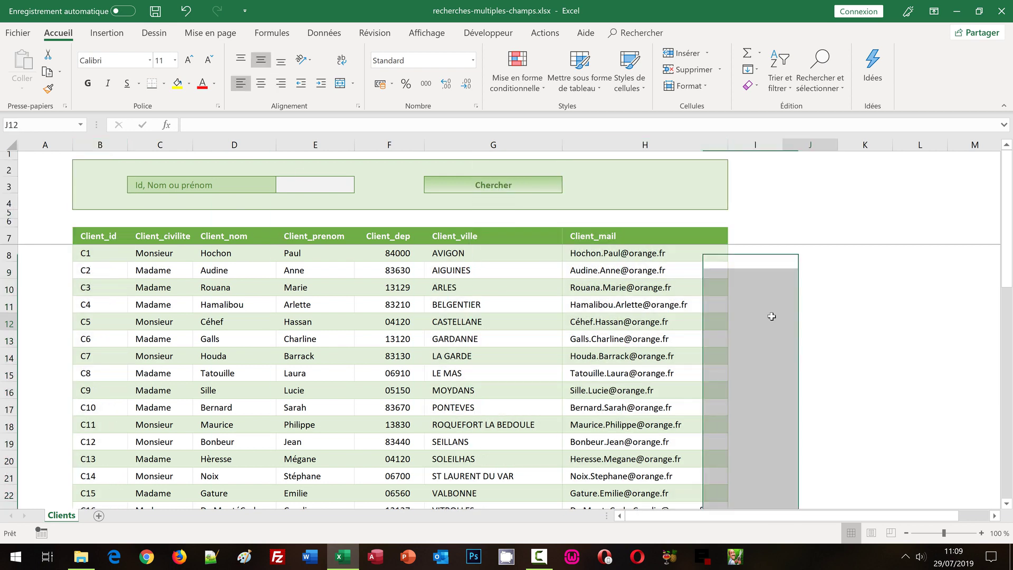
pyautogui.click(530, 184)
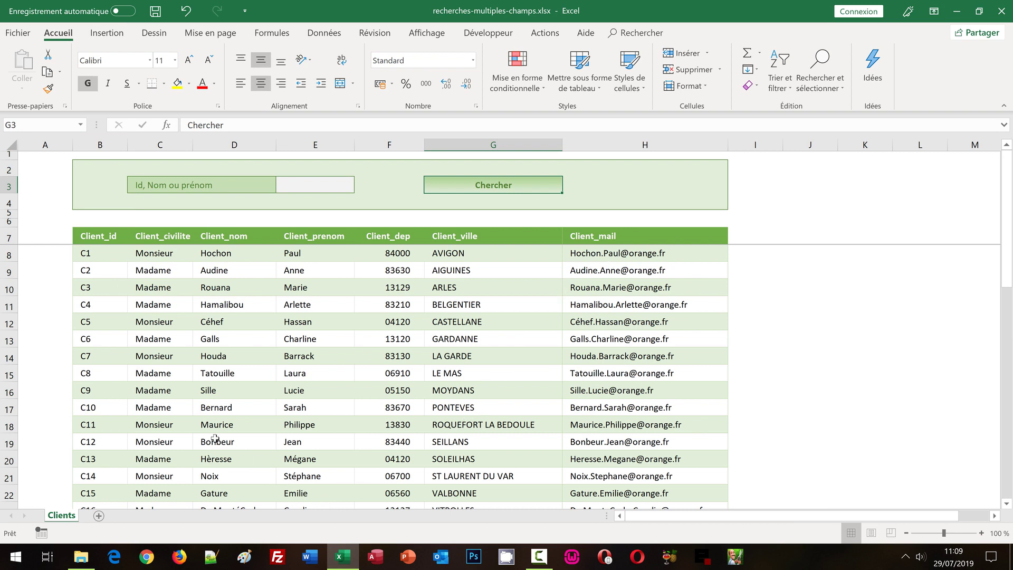
pyautogui.moveTo(214, 439); pyautogui.dragTo(598, 441)
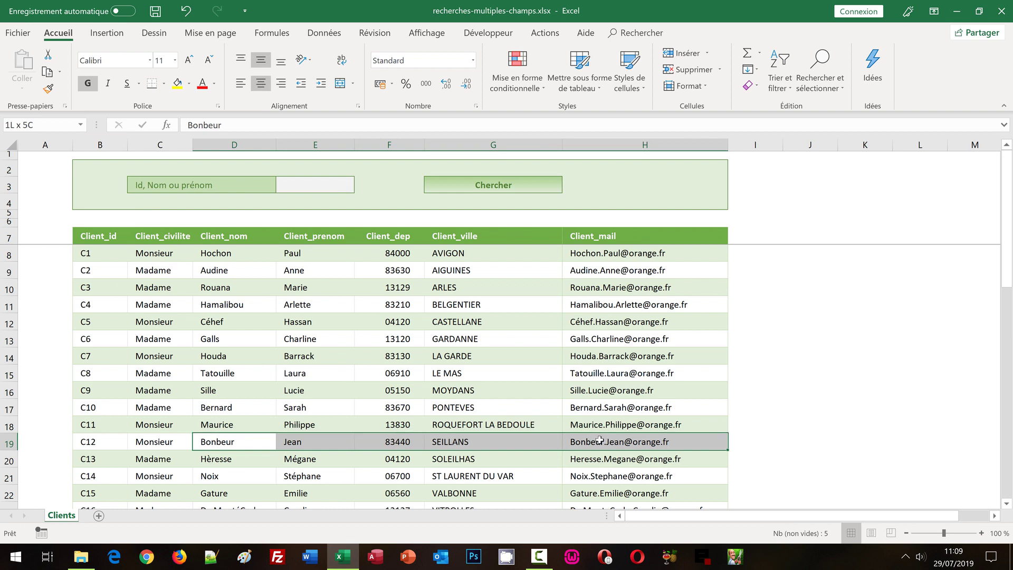
pyautogui.click(333, 189)
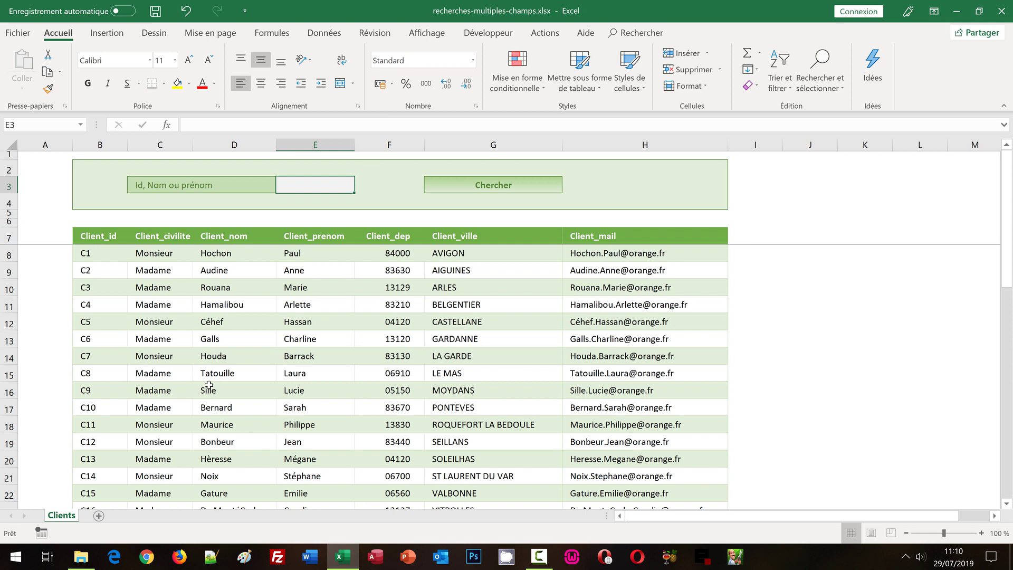
pyautogui.click(107, 143)
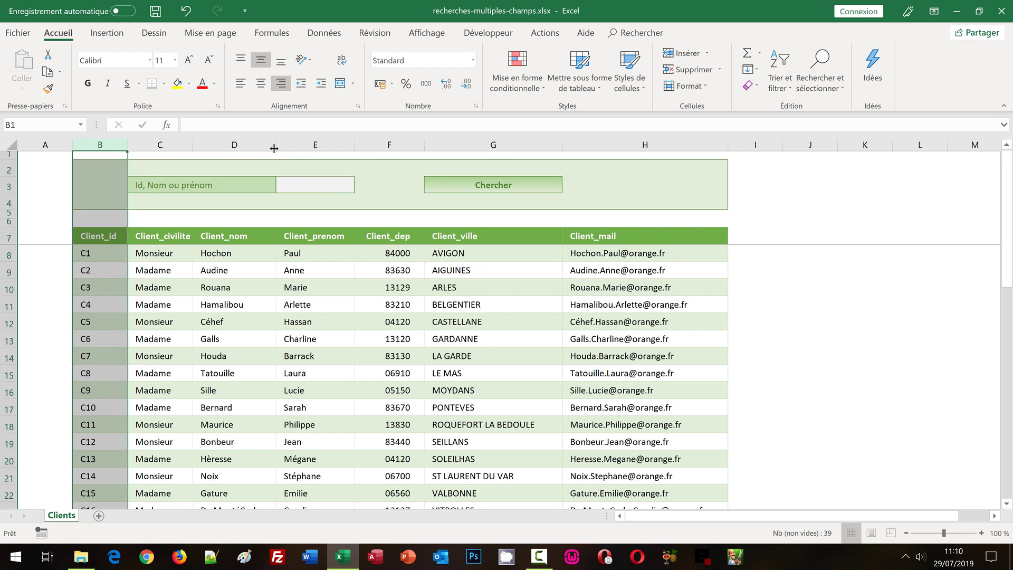
pyautogui.moveTo(128, 168); pyautogui.dragTo(288, 170)
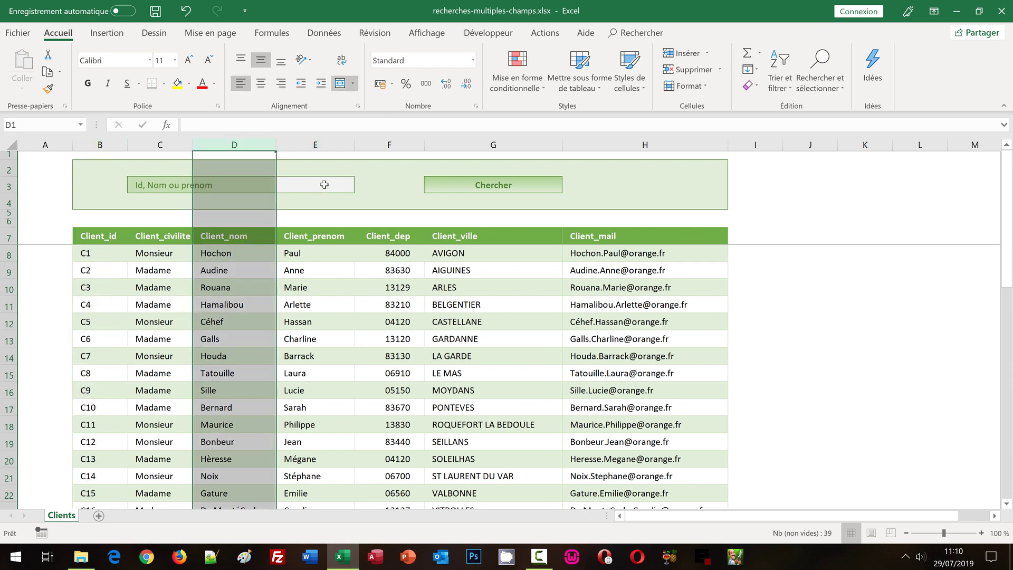
pyautogui.click(324, 184)
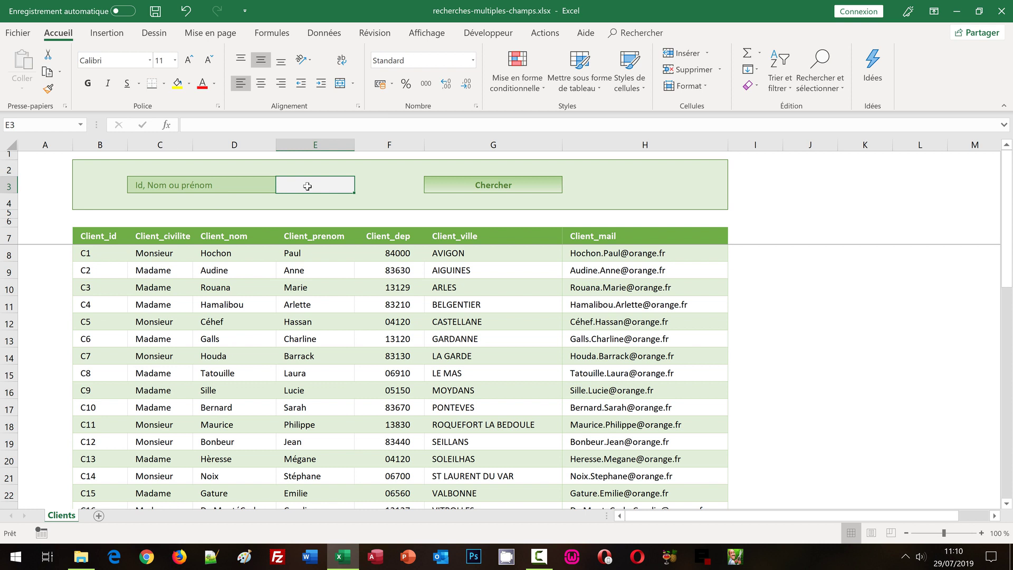
pyautogui.click(98, 145)
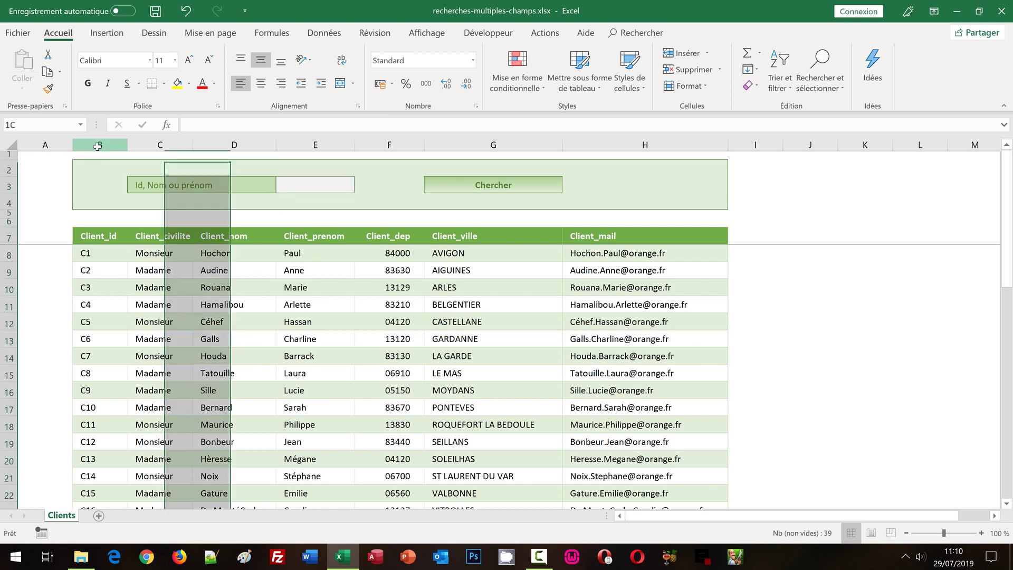
pyautogui.click(308, 143)
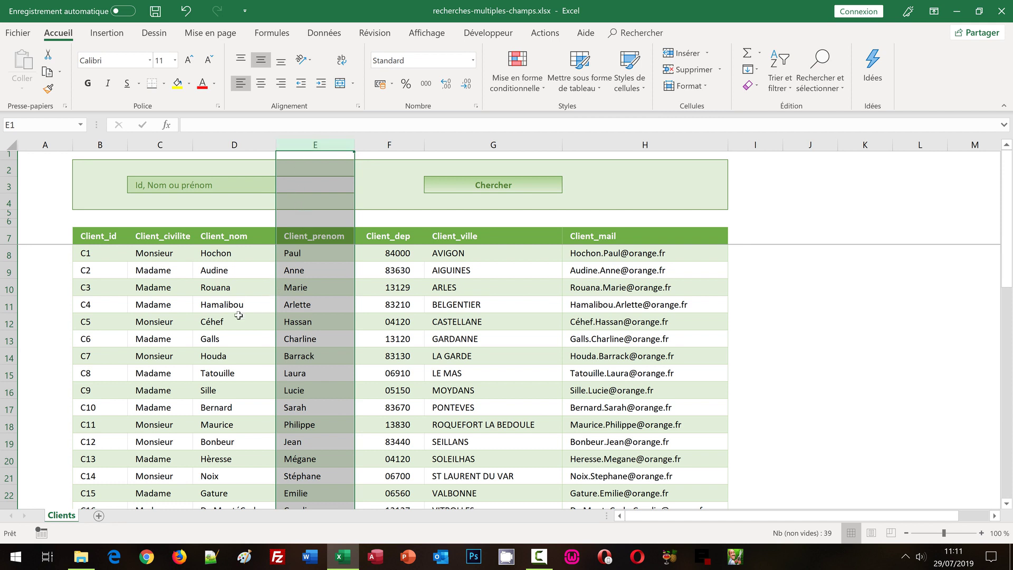
# Start an EQUIV formula in cell B6 above Client_id, using the absolute reference $E$3 as the lookup value
pyautogui.click(91, 222)
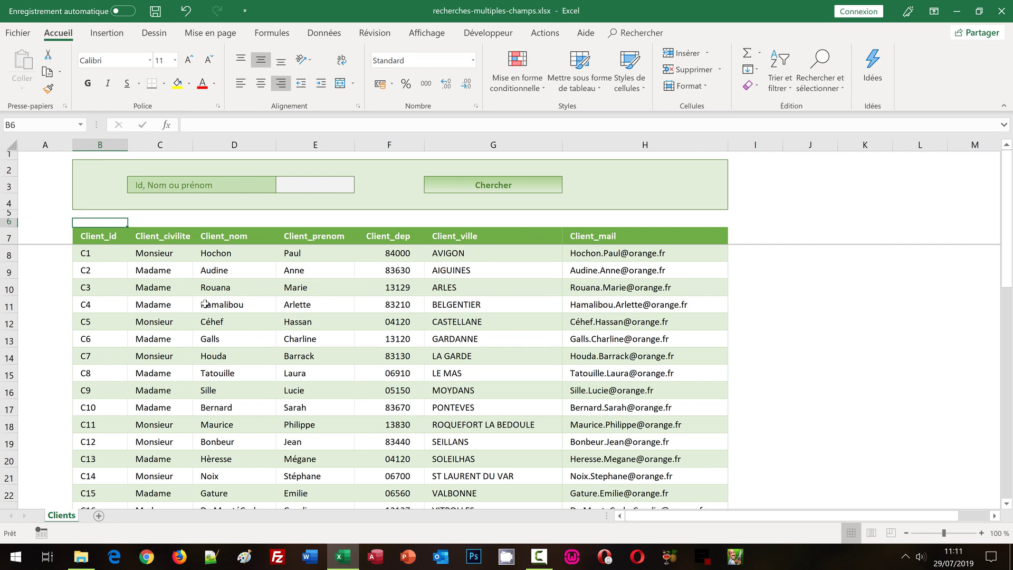
pyautogui.write('=')
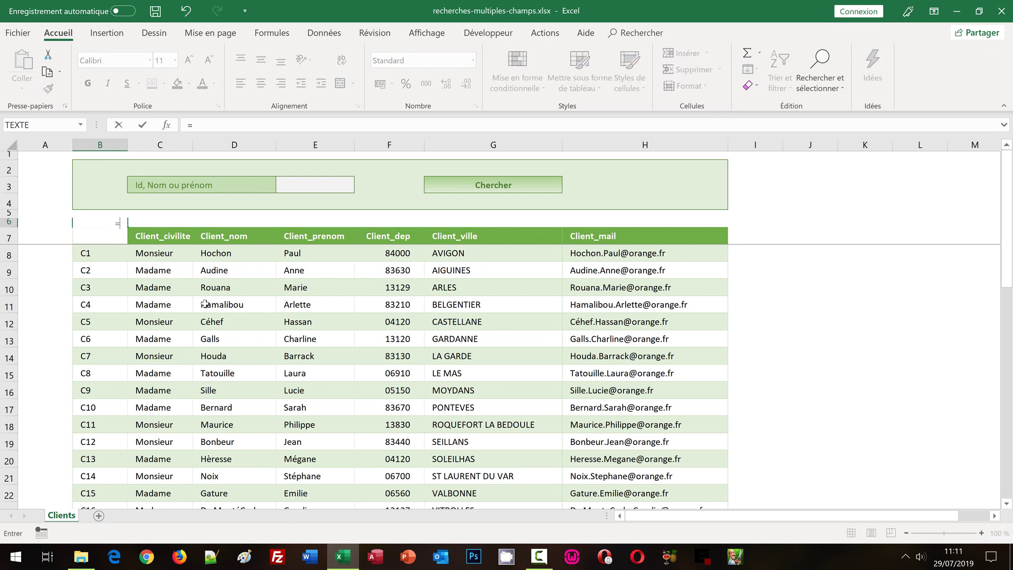
pyautogui.write('Equi')
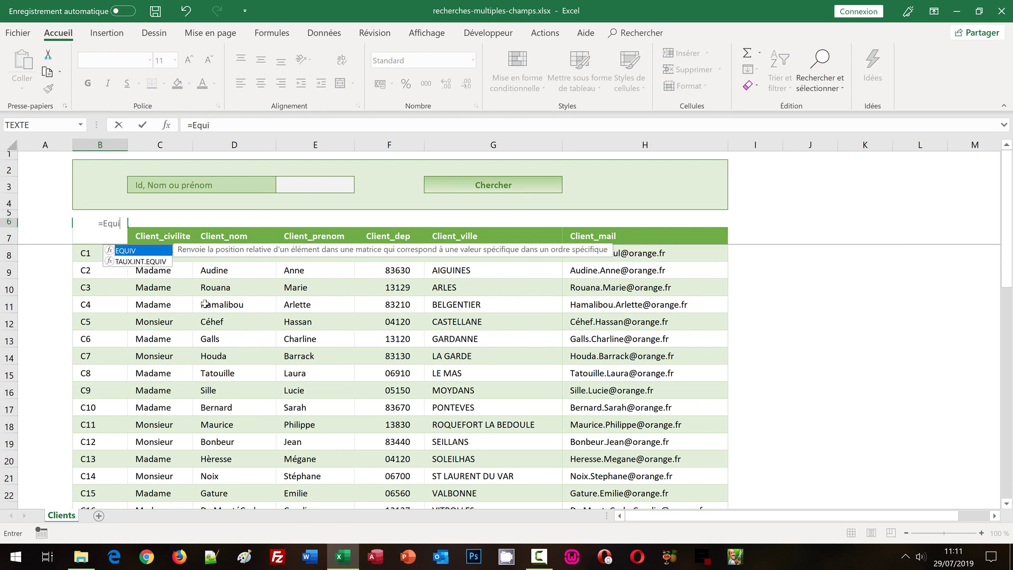
pyautogui.write('v(')
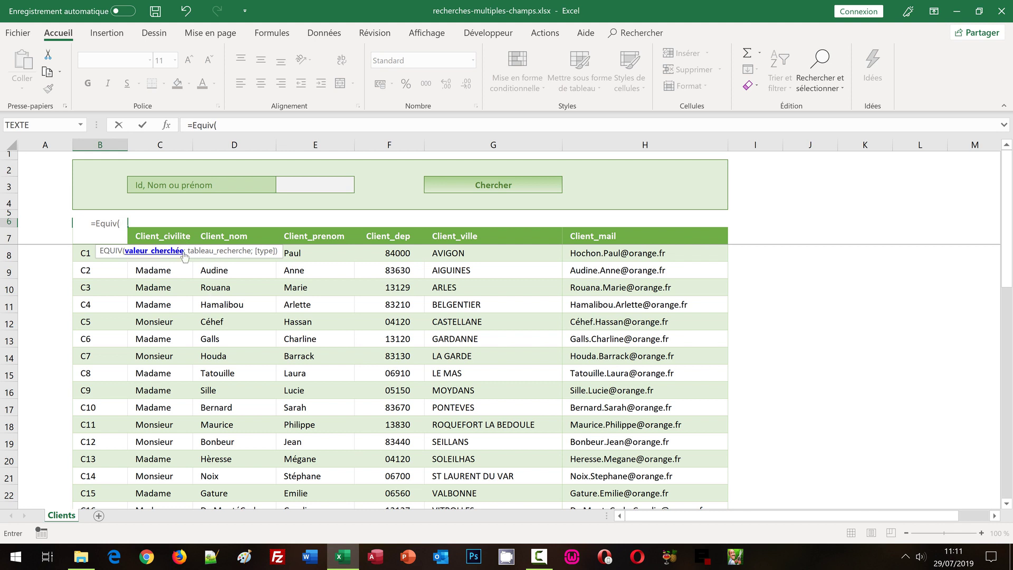
pyautogui.click(305, 186)
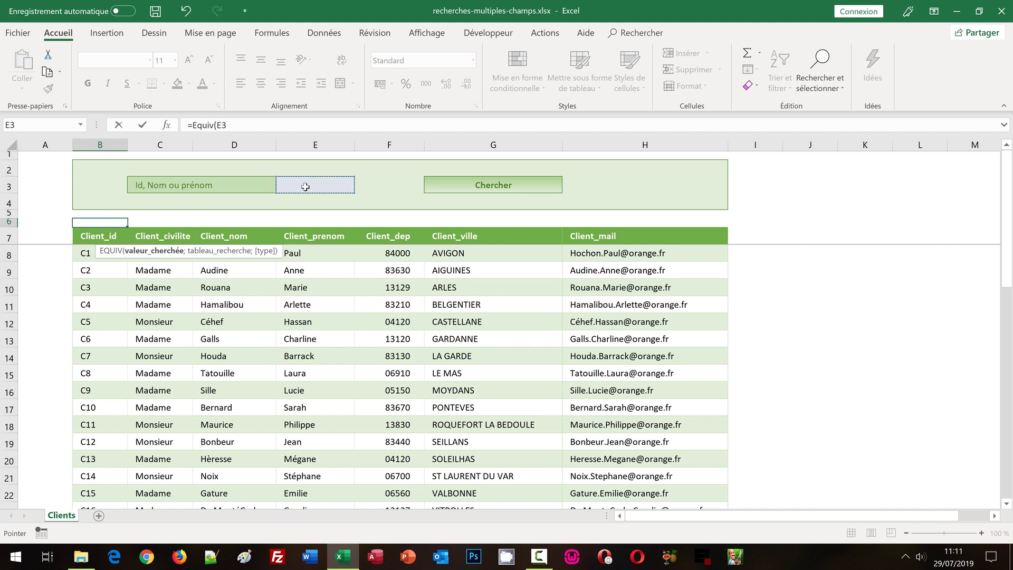
pyautogui.press('F4')
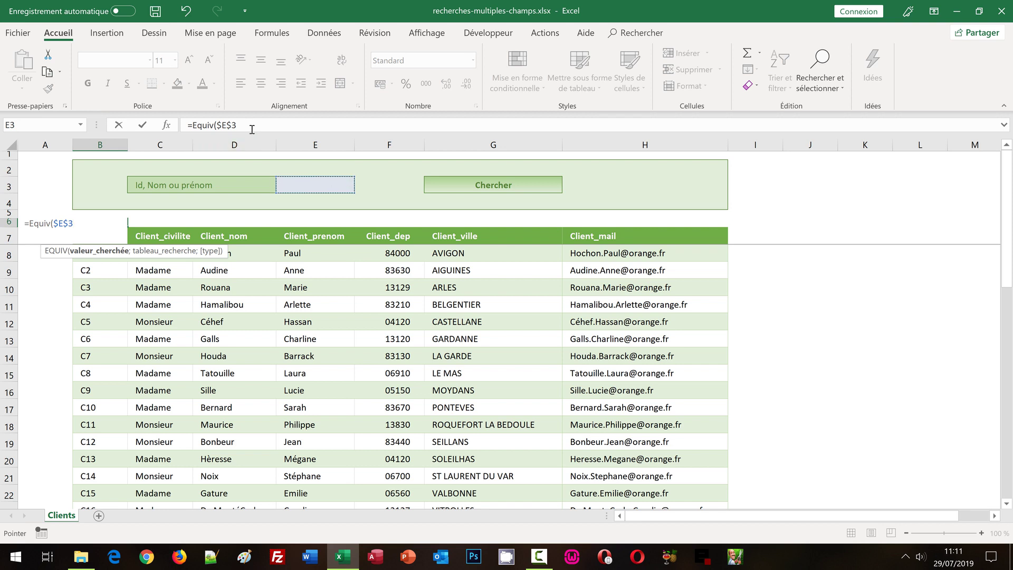
# Complete the B6 formula with lookup range B8:B45, exact match 0 and +7, and copy it across through H6
pyautogui.write(';')
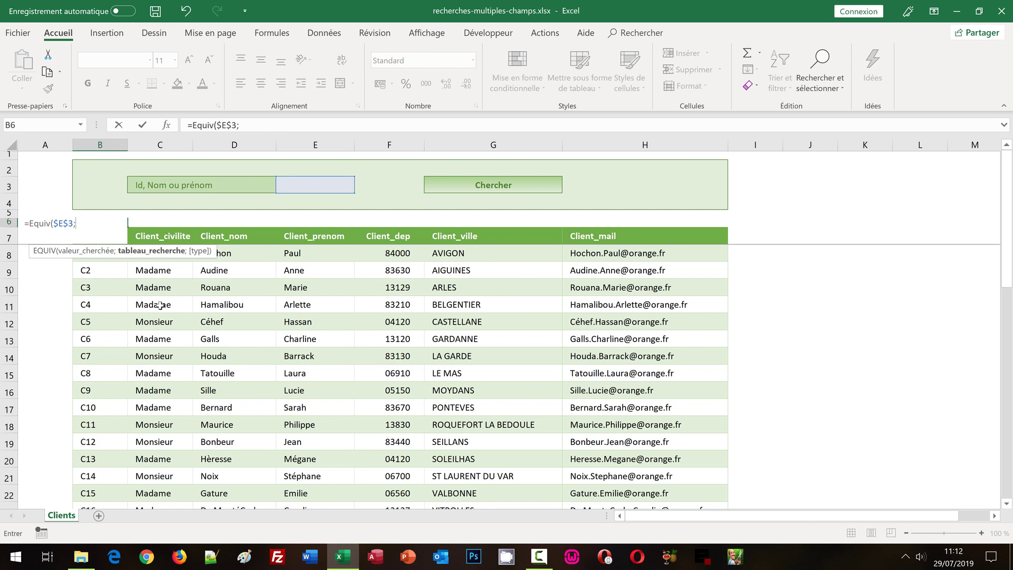
pyautogui.write('B')
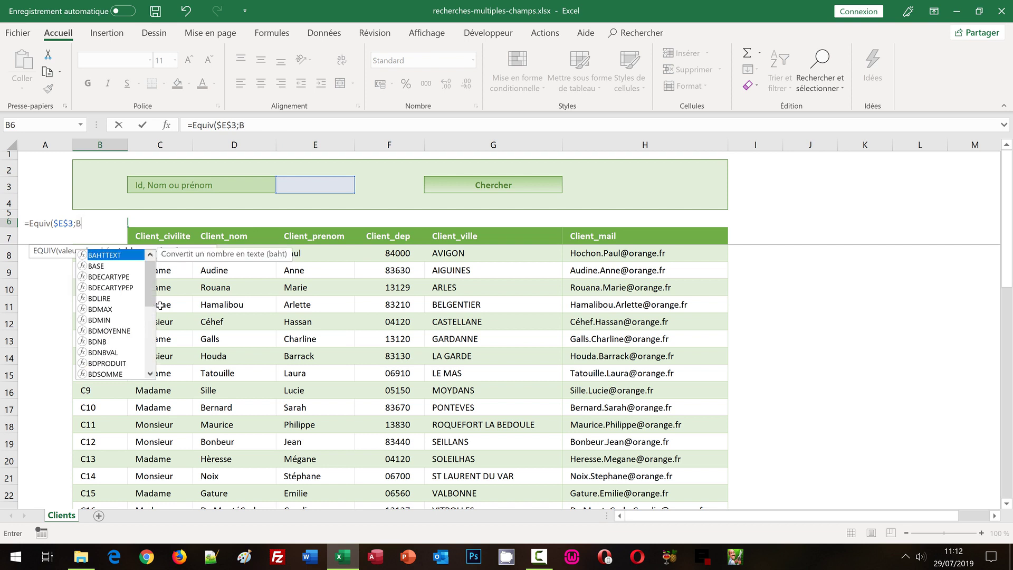
pyautogui.write('8:')
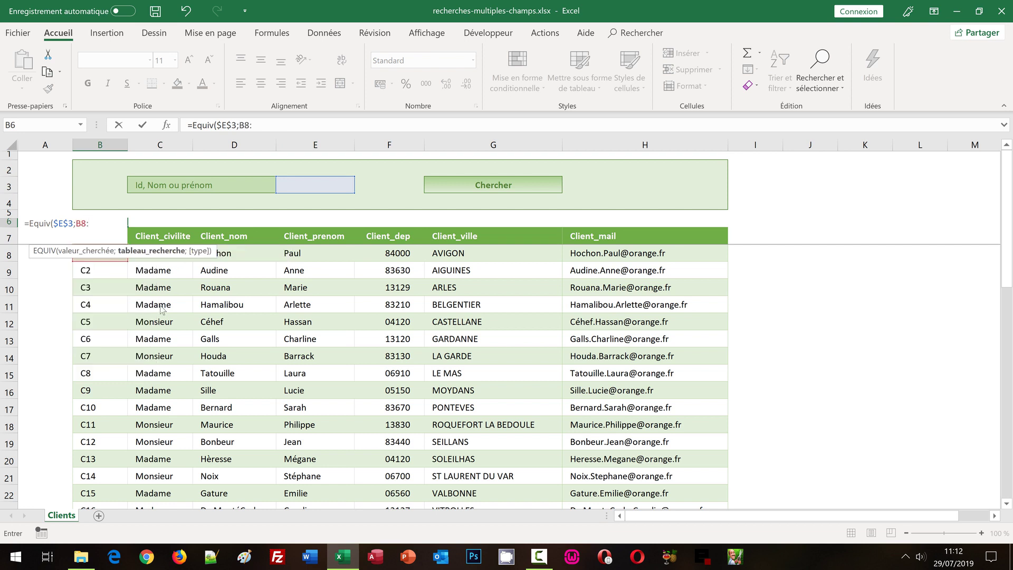
pyautogui.write('B45')
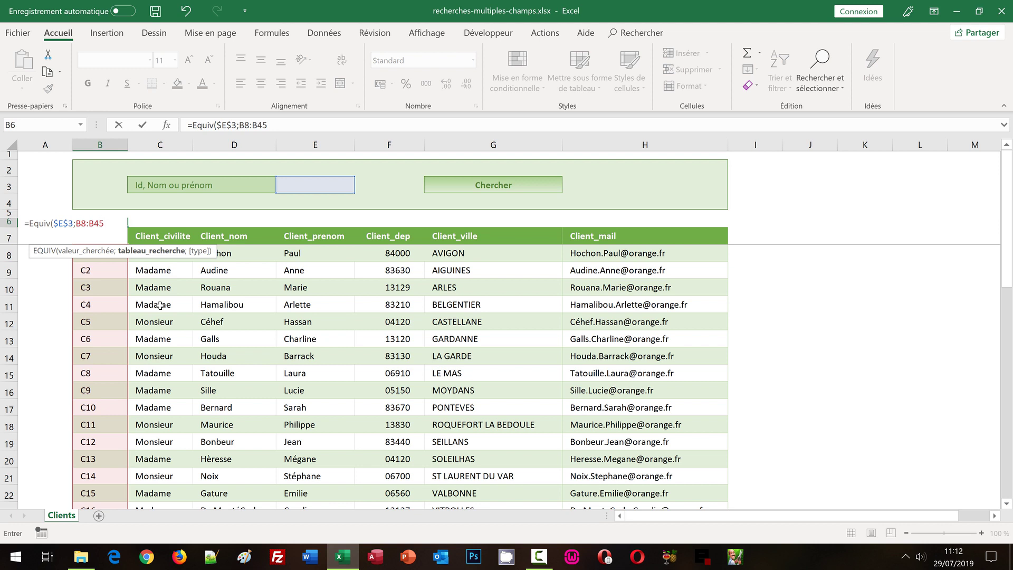
pyautogui.write(';')
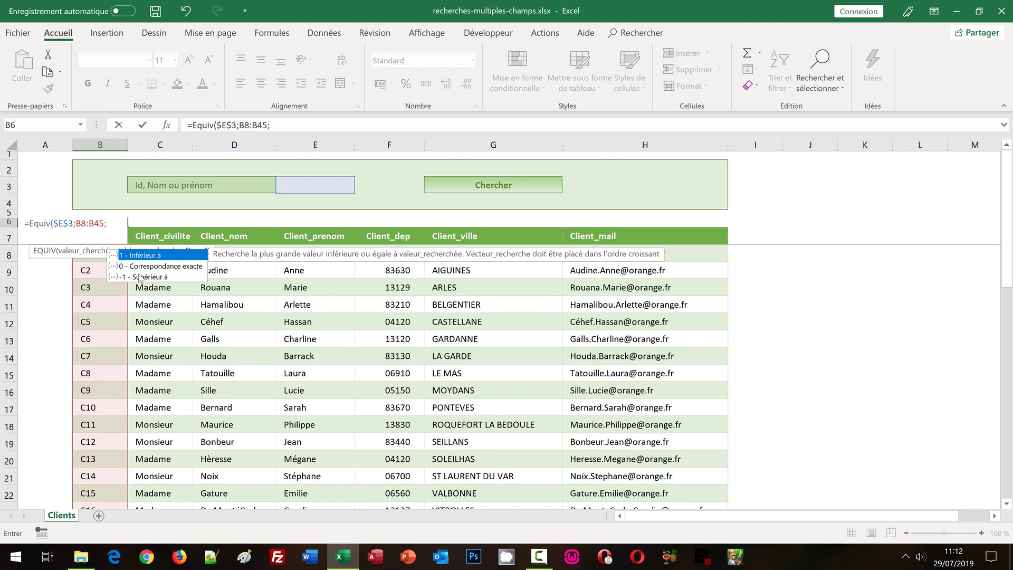
pyautogui.write('0')
pyautogui.write(')')
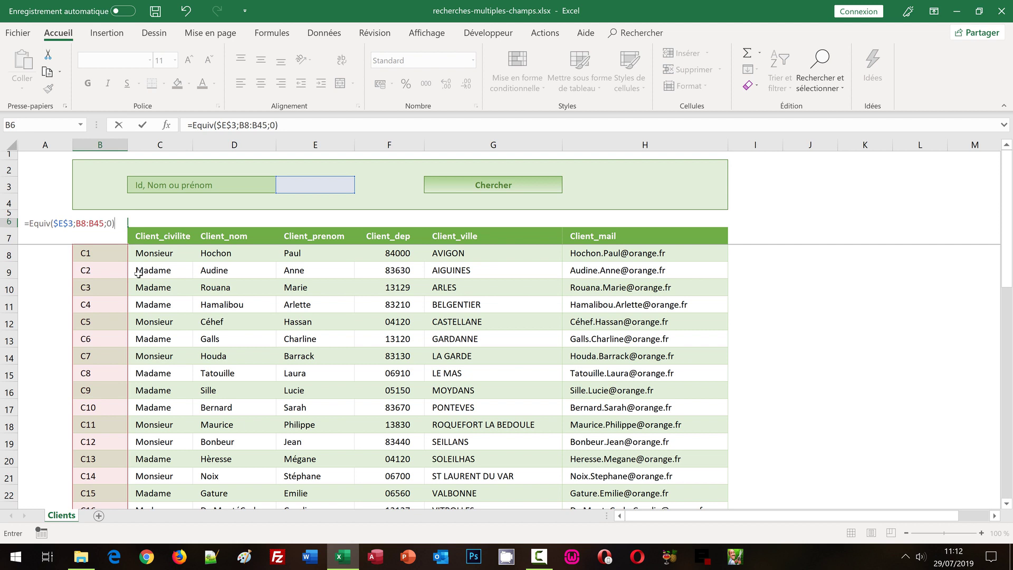
pyautogui.write('+7')
pyautogui.hotkey('ctrl', 'Return')
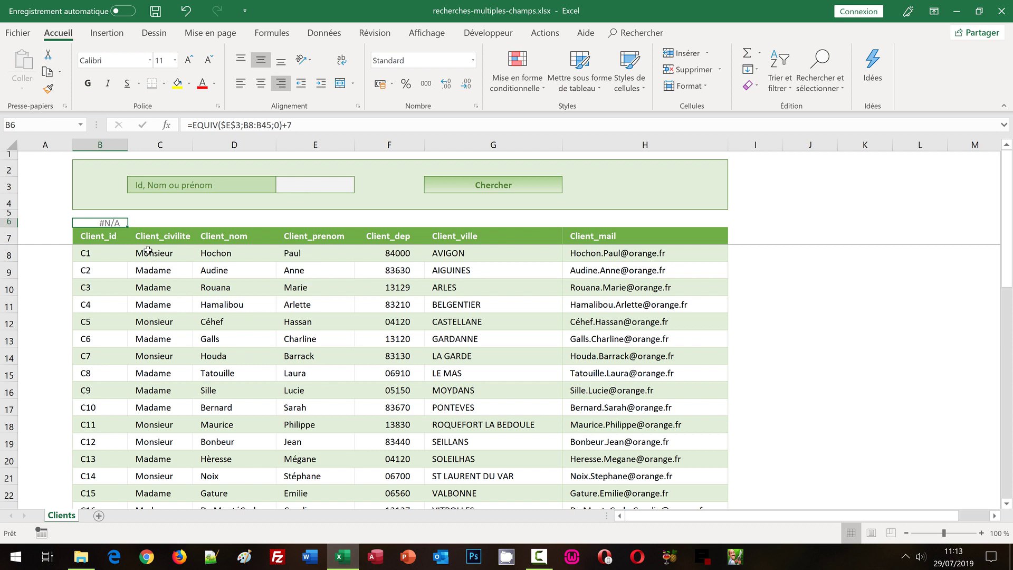
pyautogui.moveTo(128, 227); pyautogui.dragTo(726, 225)
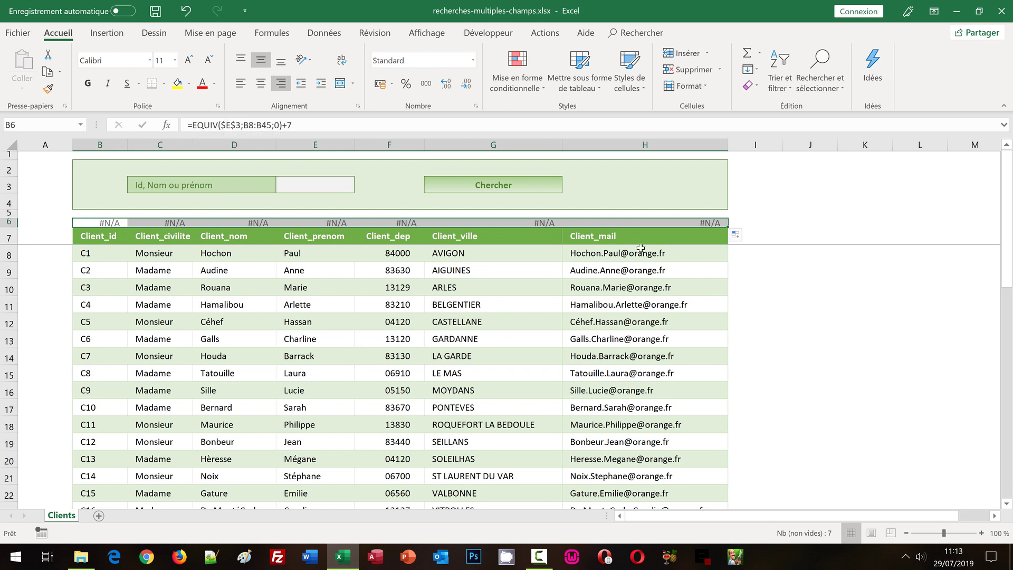
pyautogui.click(648, 222)
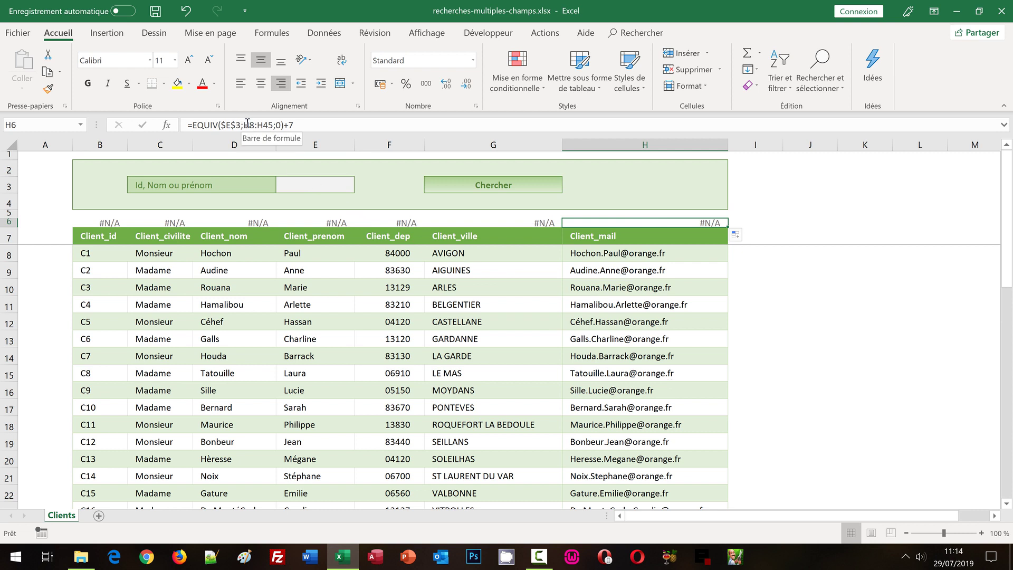
# Test the row-number formulas by entering a client ID in search cell E3
pyautogui.click(302, 181)
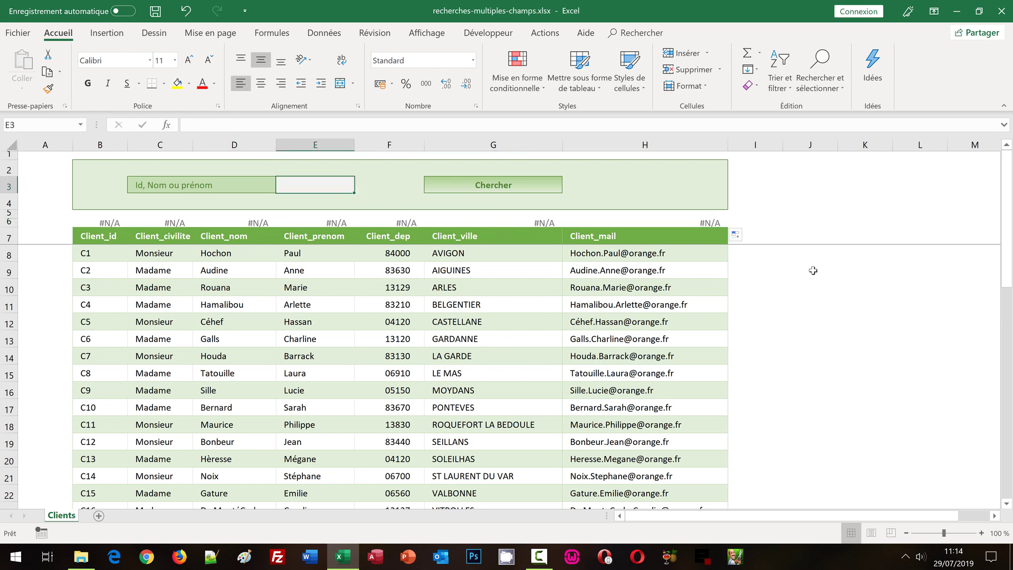
pyautogui.write('C6')
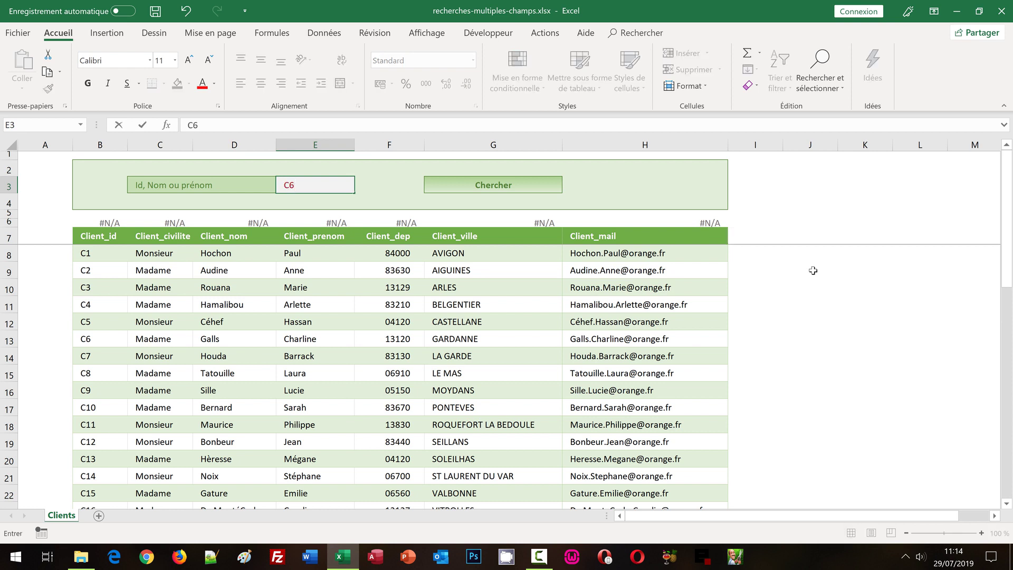
pyautogui.press('Return')
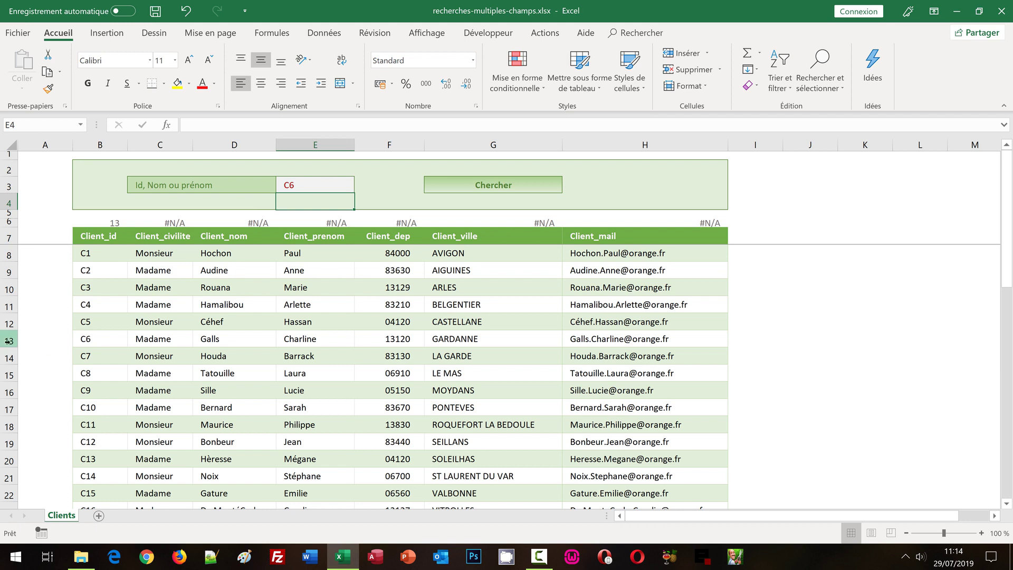
# Replace the search term in E3 with a client's last name from the table
pyautogui.click(314, 185)
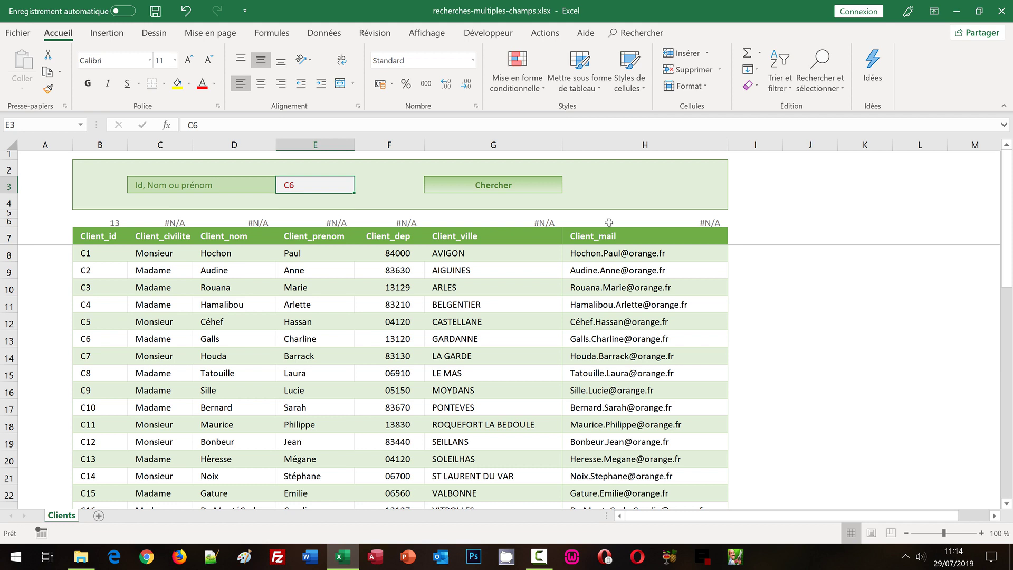
pyautogui.write('Rouana')
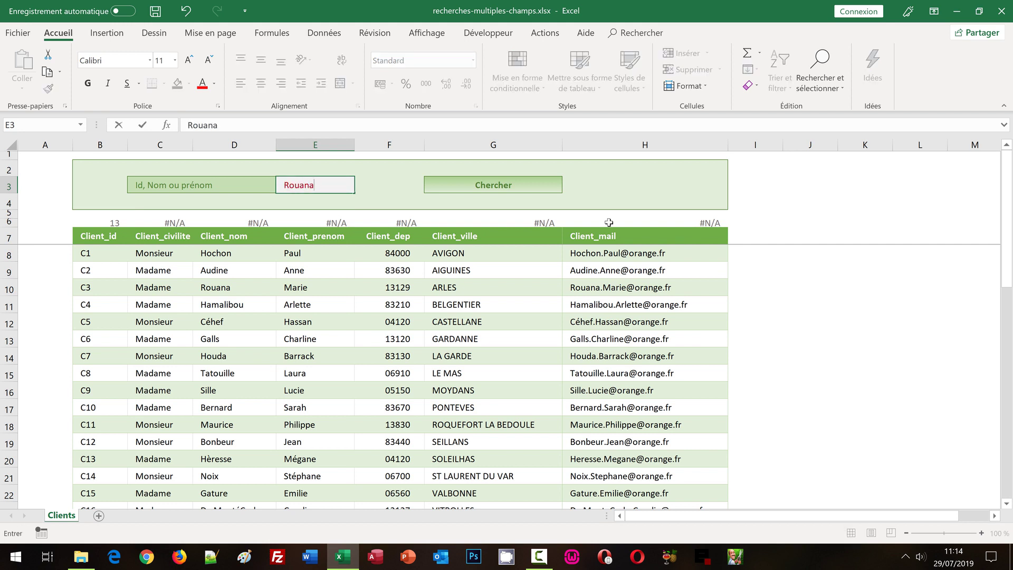
pyautogui.press('Return')
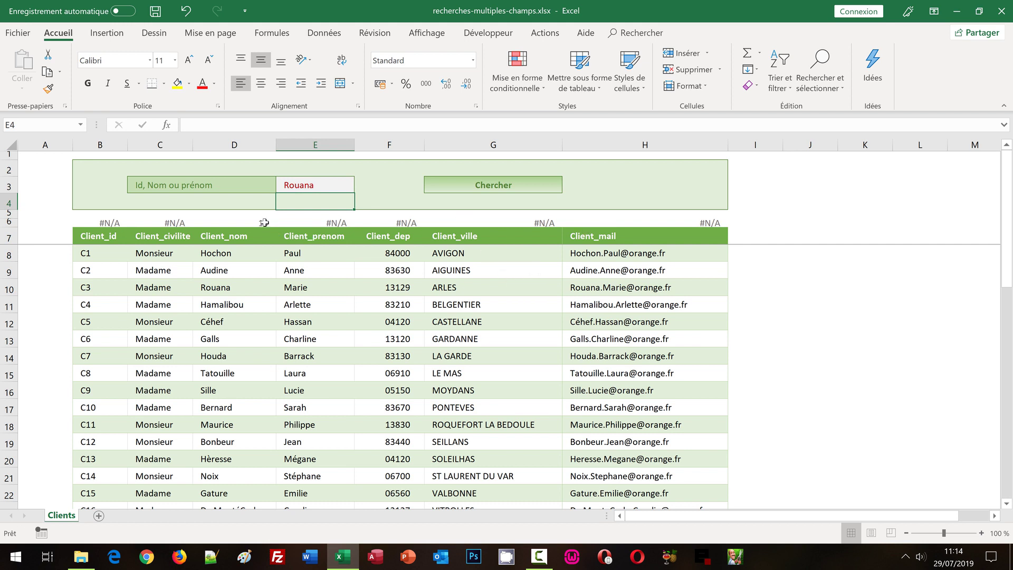
# Examine the row-number formulas in B6:H6 and compare the D6 result with the matching client in the Client_nom column
pyautogui.click(108, 222)
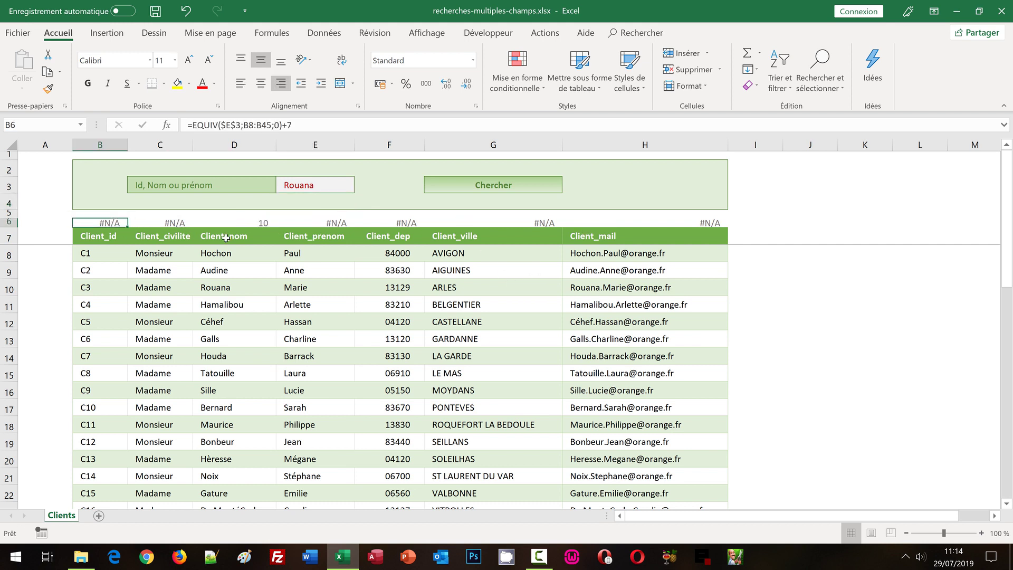
pyautogui.click(260, 221)
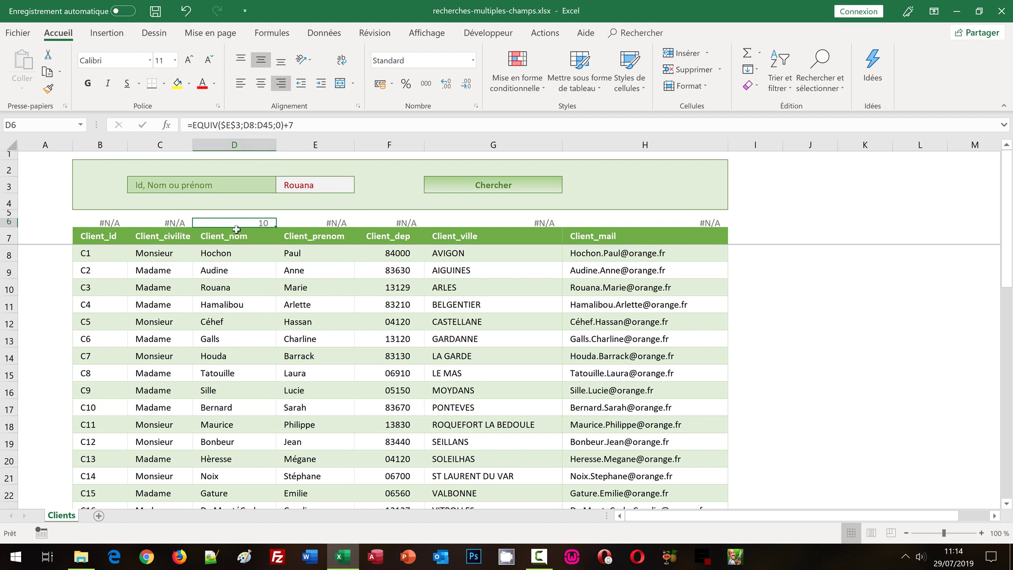
pyautogui.click(226, 286)
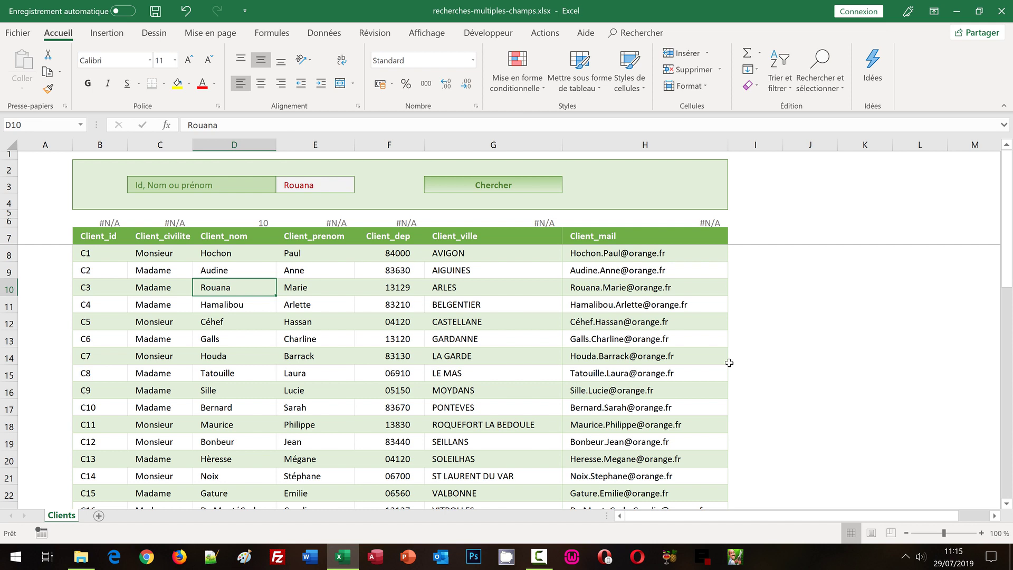
pyautogui.click(268, 221)
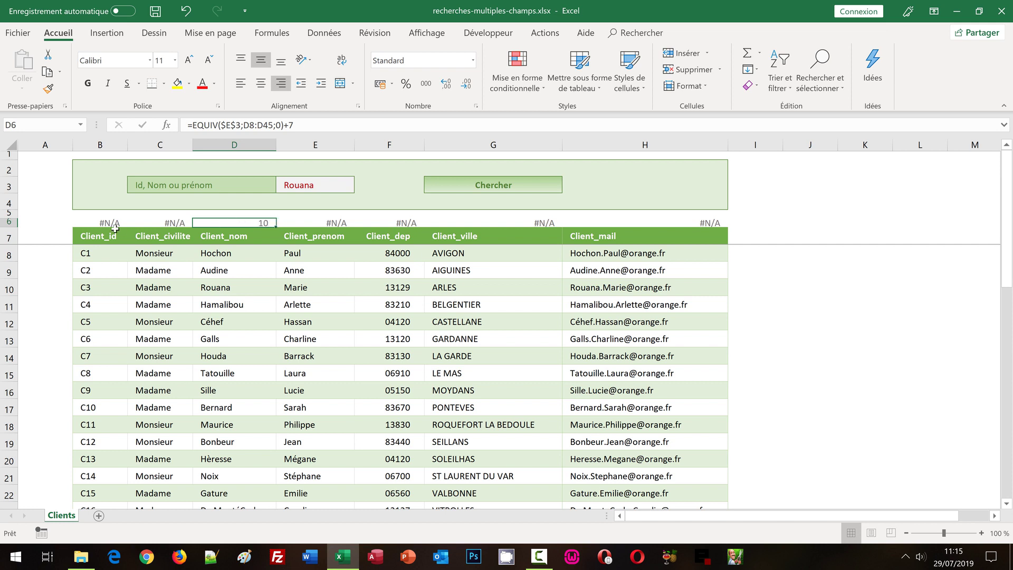
pyautogui.moveTo(115, 223); pyautogui.dragTo(671, 220)
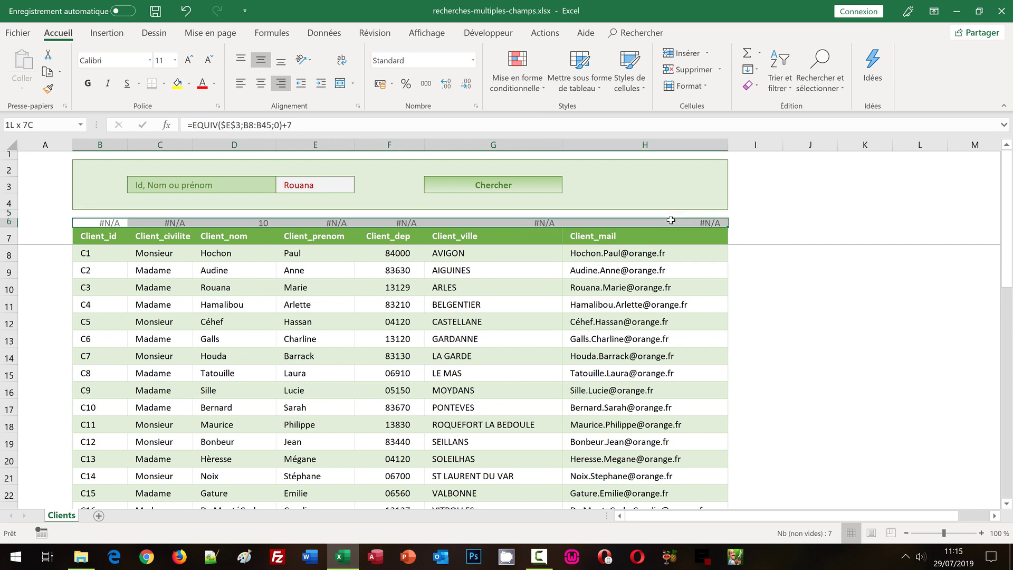
pyautogui.moveTo(670, 221); pyautogui.dragTo(670, 219)
pyautogui.click(765, 283)
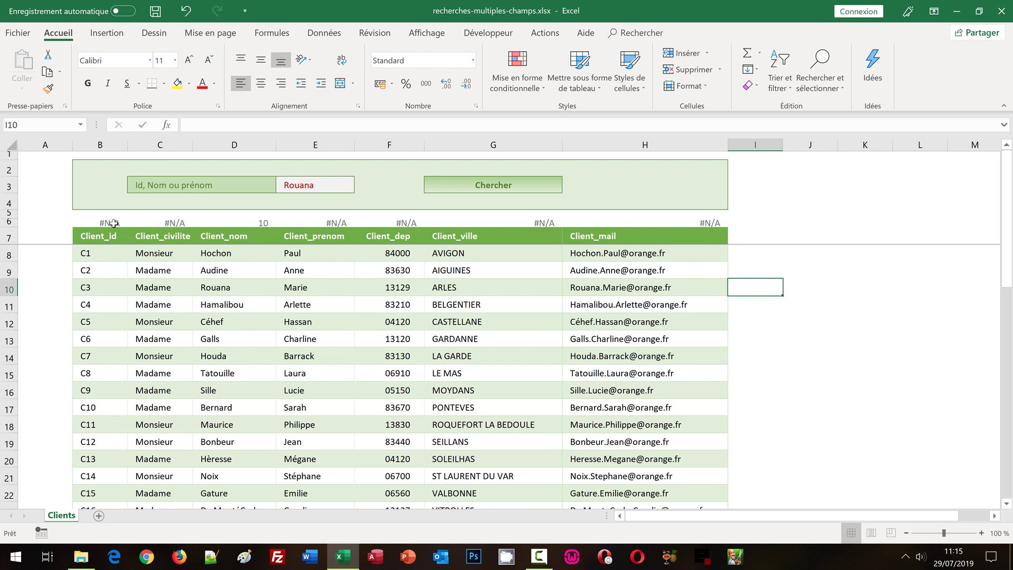
pyautogui.moveTo(114, 224); pyautogui.dragTo(705, 223)
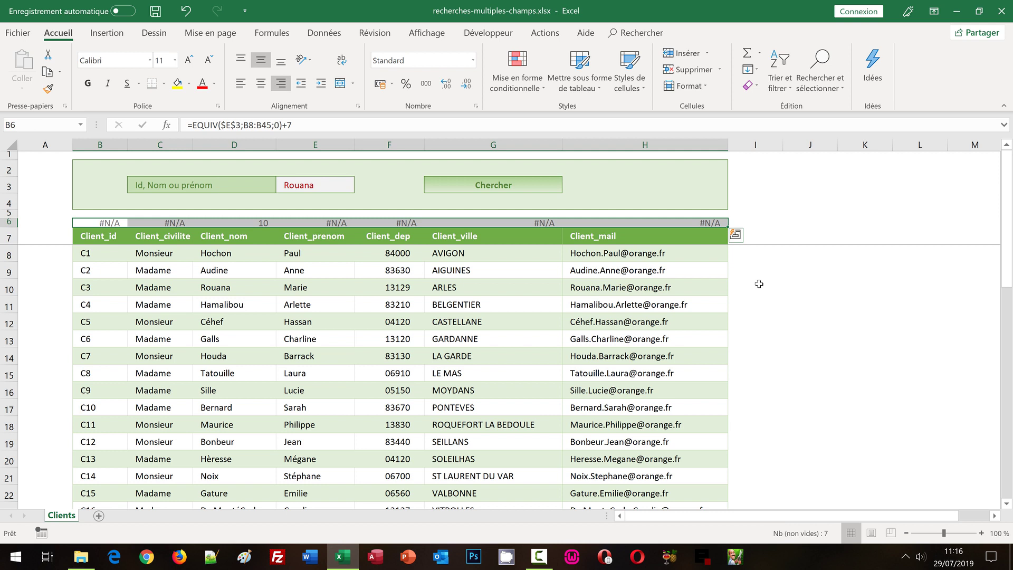
# Start an EQUIV formula in cell I6 with lookup value 1 and the condition (B6:H6>0) as the lookup array
pyautogui.click(753, 223)
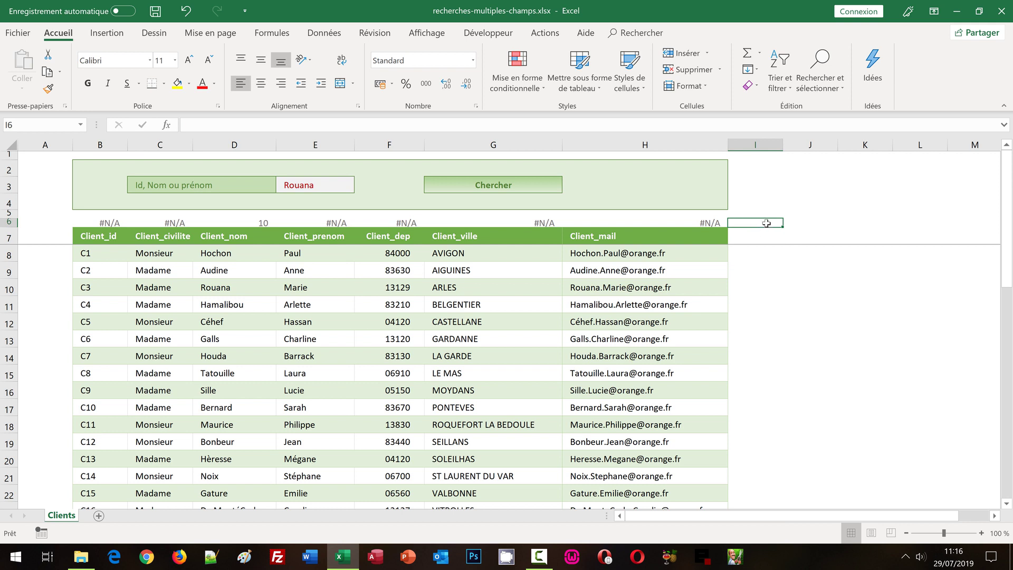
pyautogui.write('=')
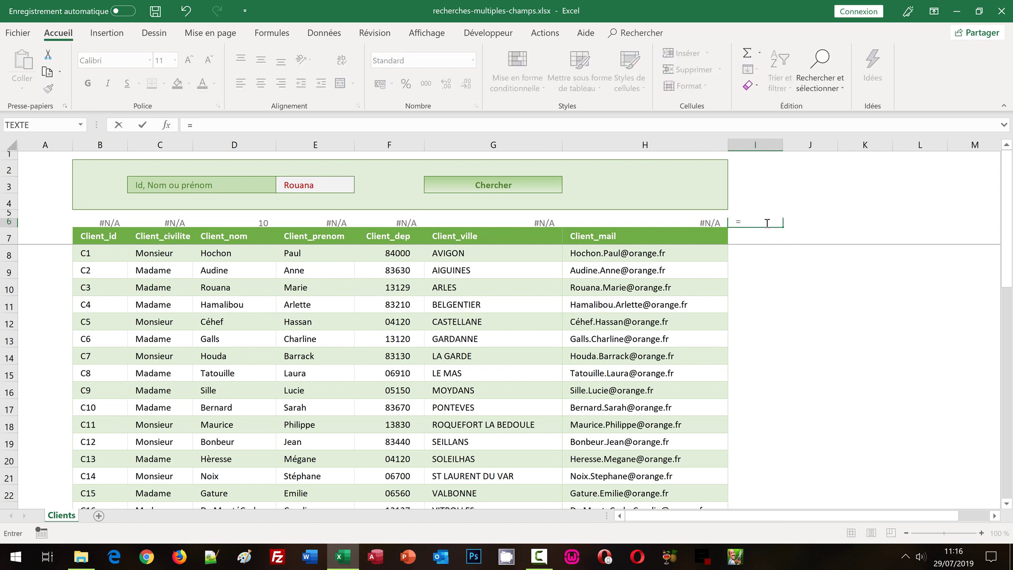
pyautogui.write('Equiv(1')
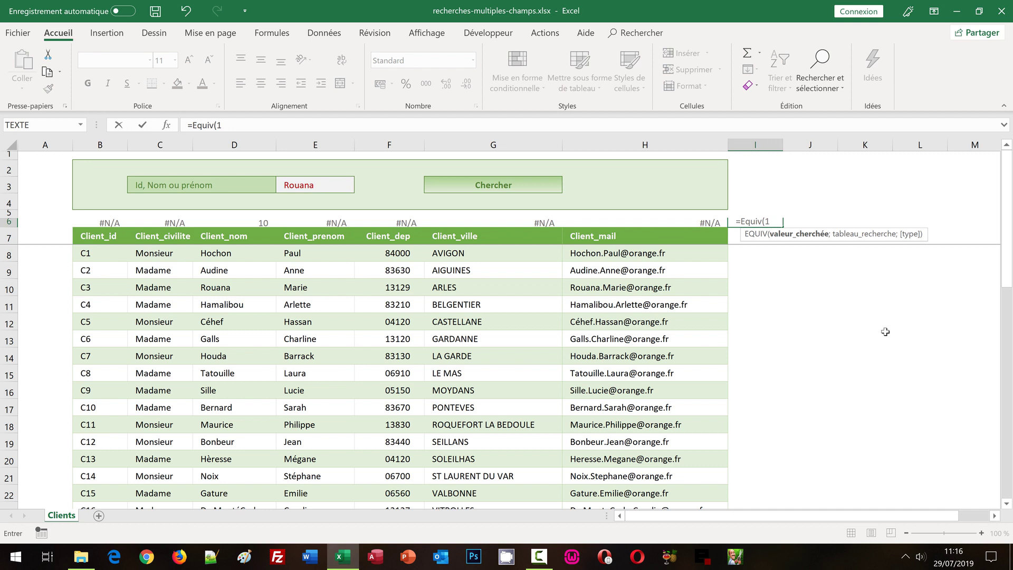
pyautogui.write(';')
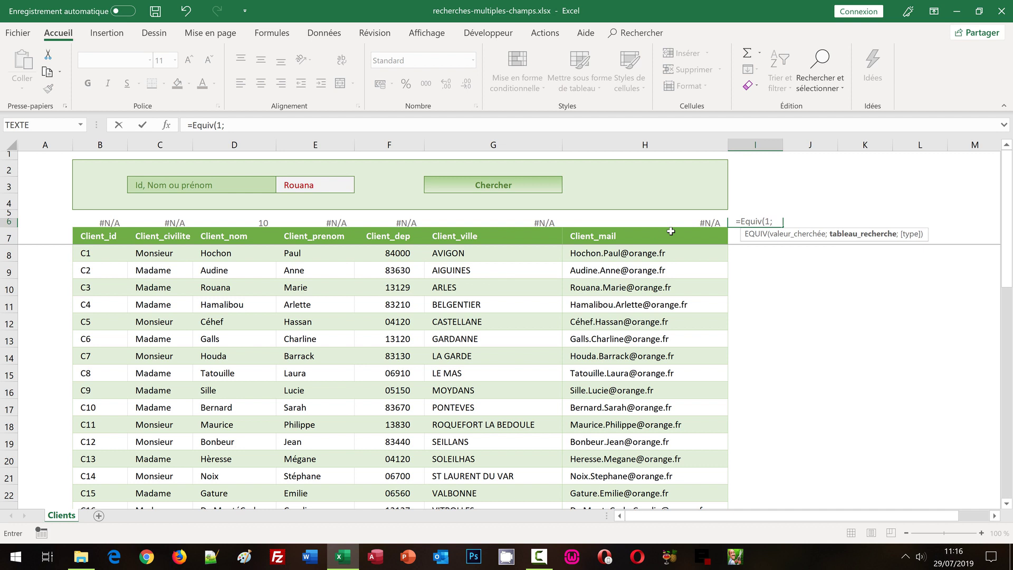
pyautogui.write('(')
pyautogui.moveTo(105, 222); pyautogui.dragTo(686, 222)
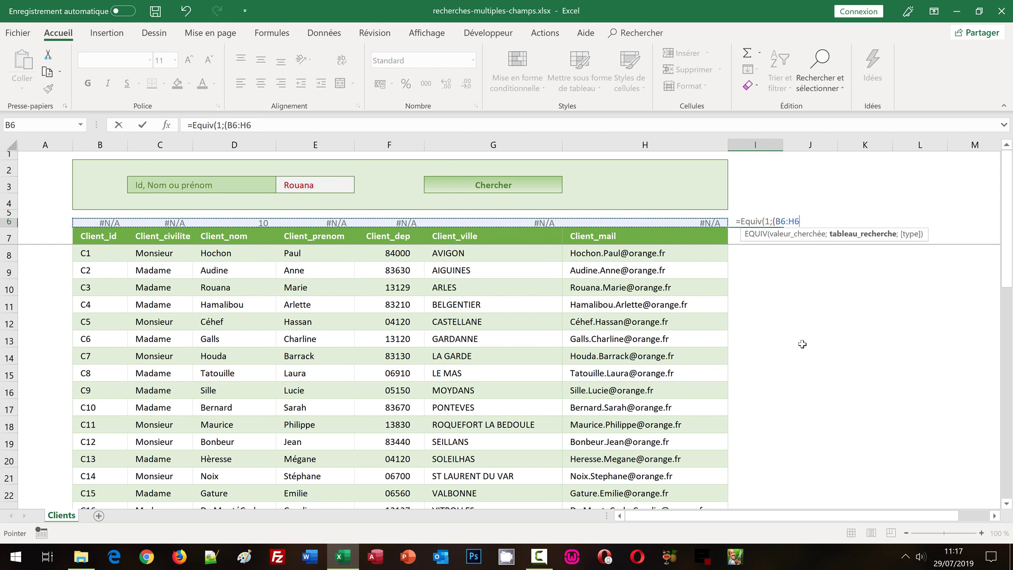
pyautogui.write('>0')
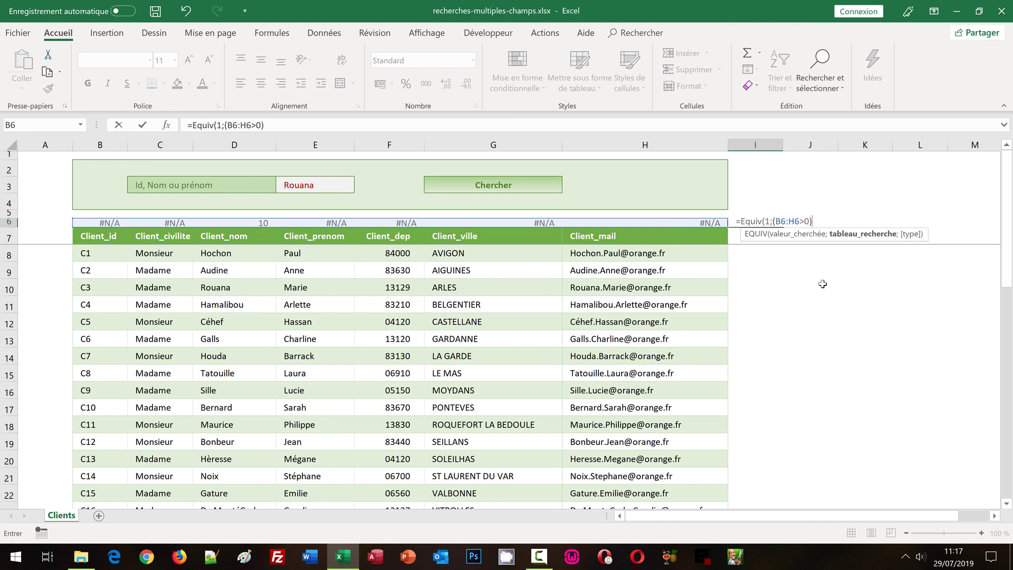
# Complete the I6 formula by multiplying the condition by 1, adding exact match 0 and +1, and enter it as an array formula
pyautogui.write('*1')
pyautogui.write(';')
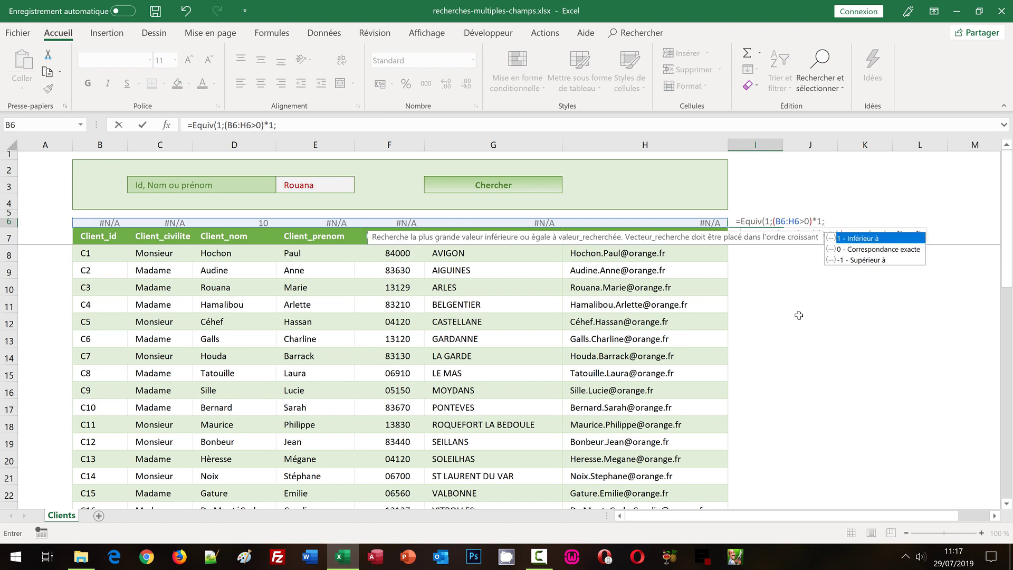
pyautogui.write('0)')
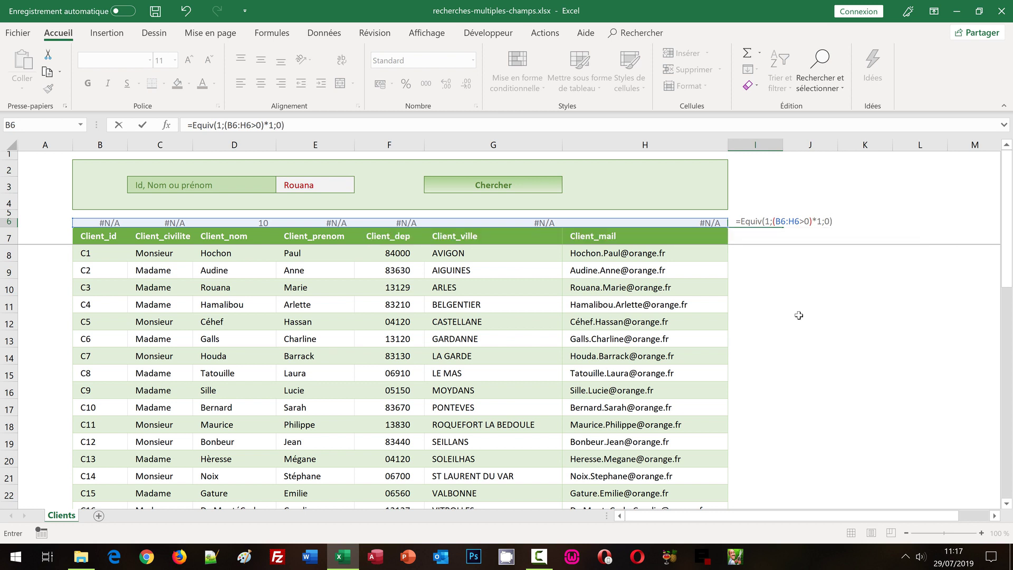
pyautogui.write('+1')
pyautogui.hotkey('ctrl', 'shift', 'Return')
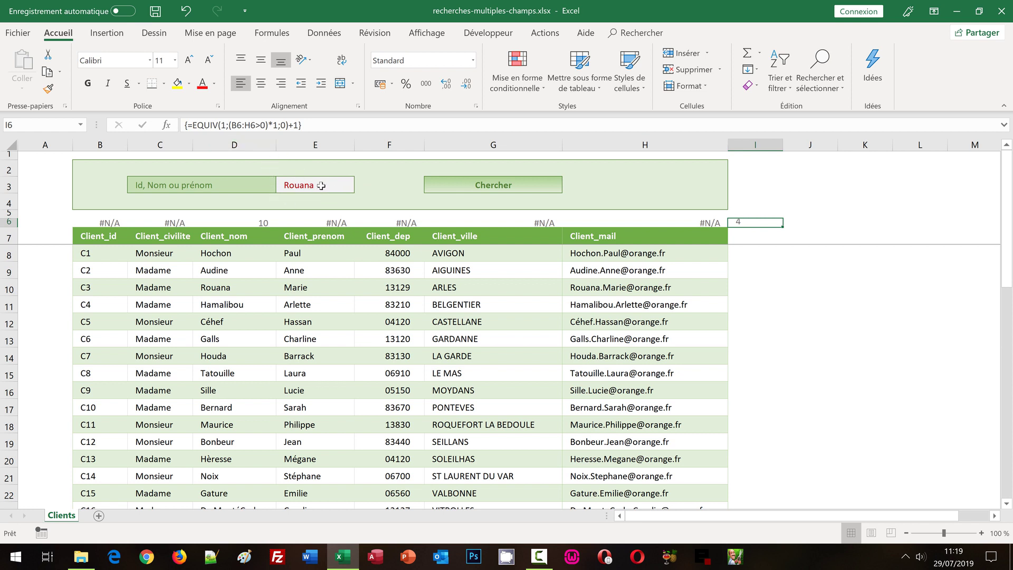
# Enter a client's first name from the table in search cell E3 and check the row formula in E6 and column formula in I6
pyautogui.click(321, 186)
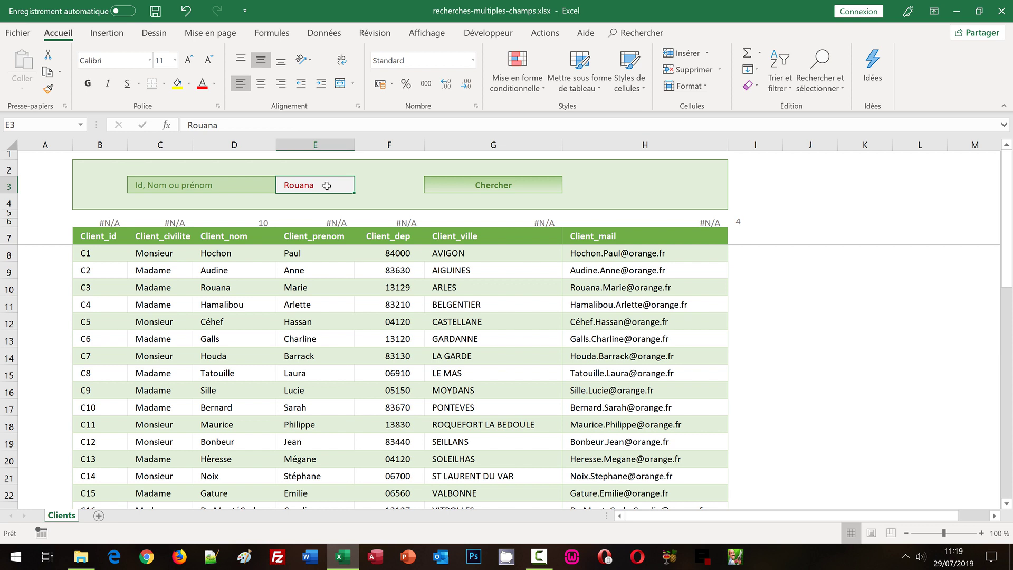
pyautogui.write('Anne')
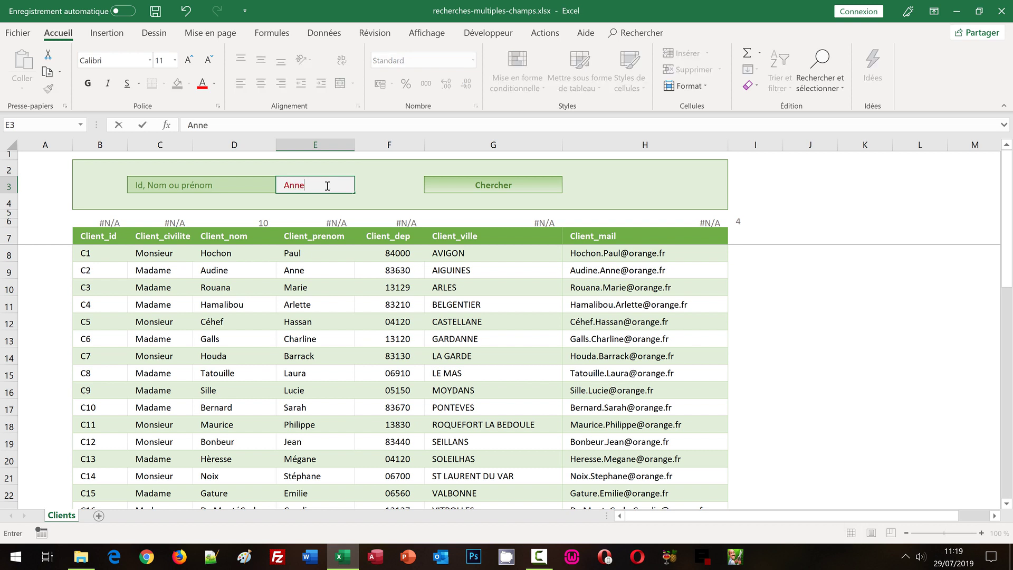
pyautogui.press('Return')
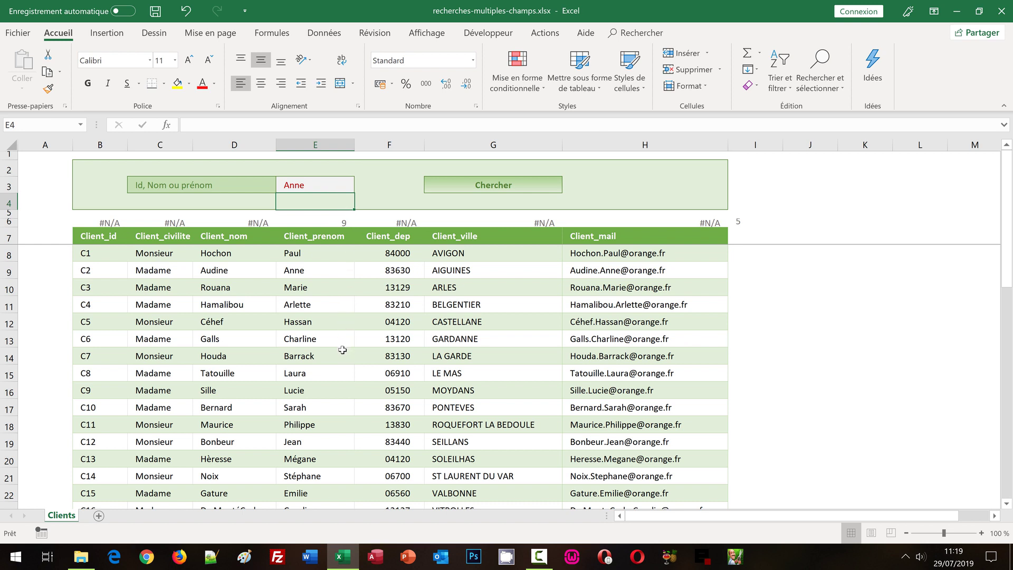
pyautogui.click(348, 224)
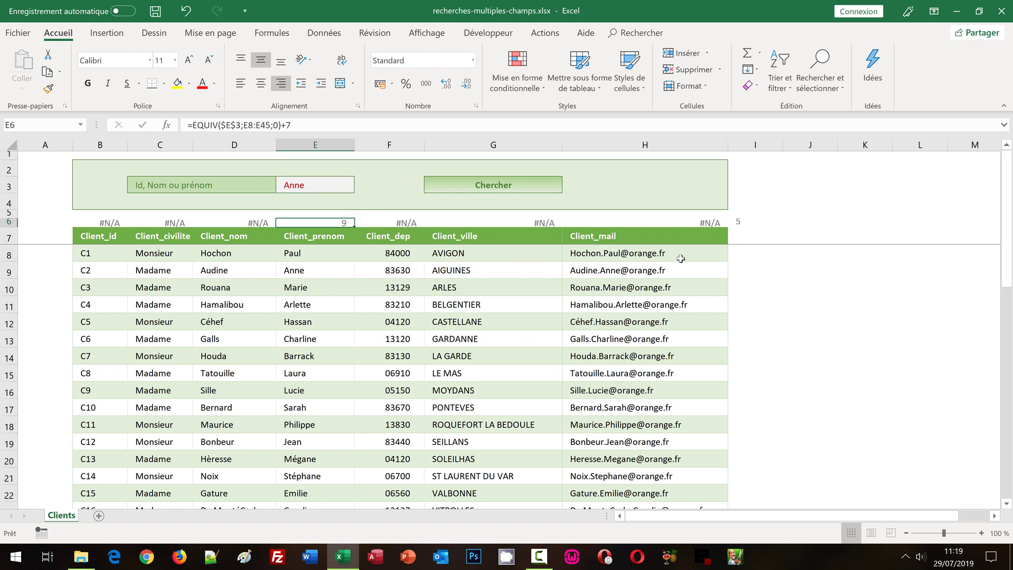
pyautogui.click(746, 221)
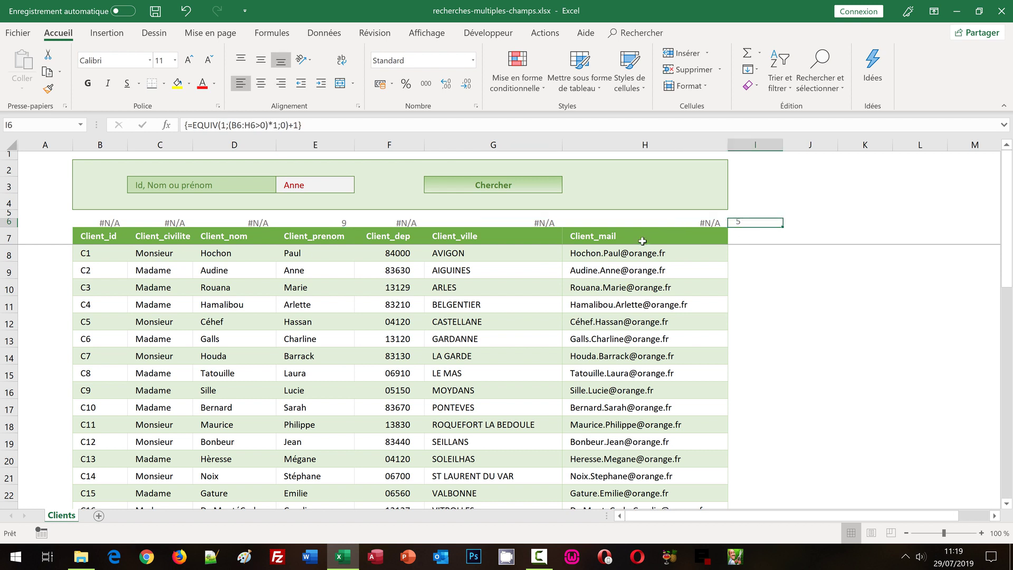
pyautogui.click(321, 143)
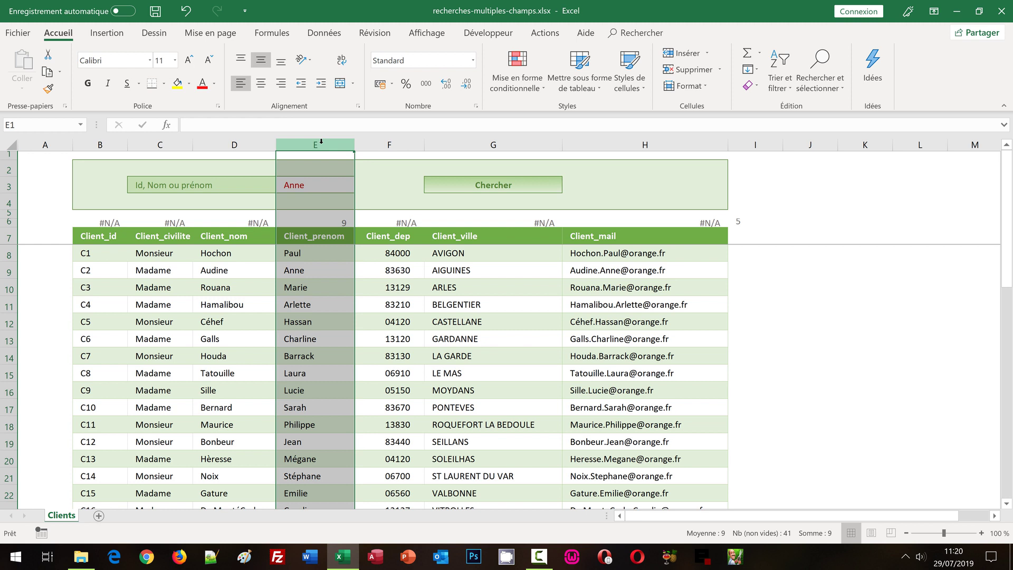
pyautogui.click(740, 222)
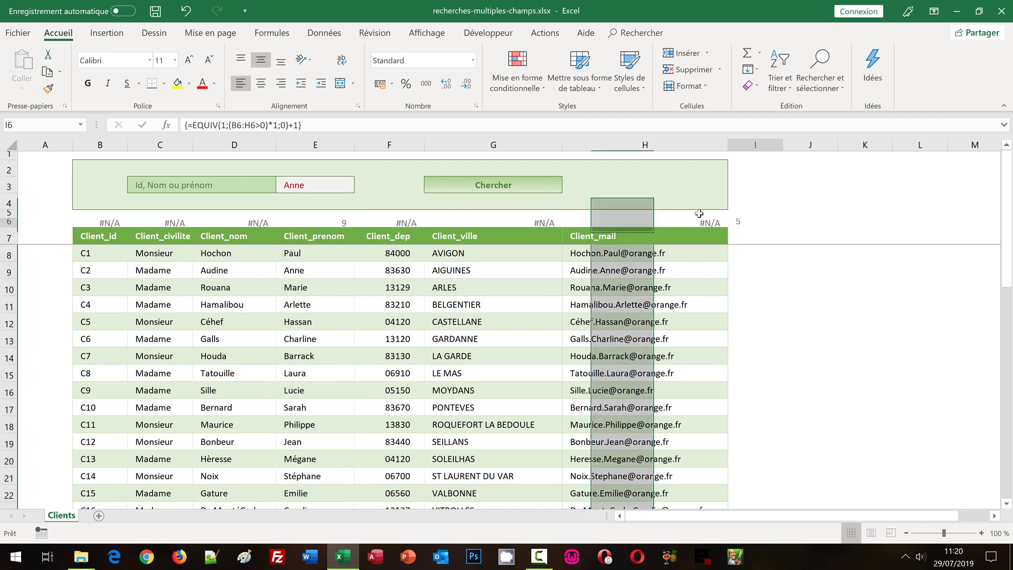
pyautogui.click(341, 223)
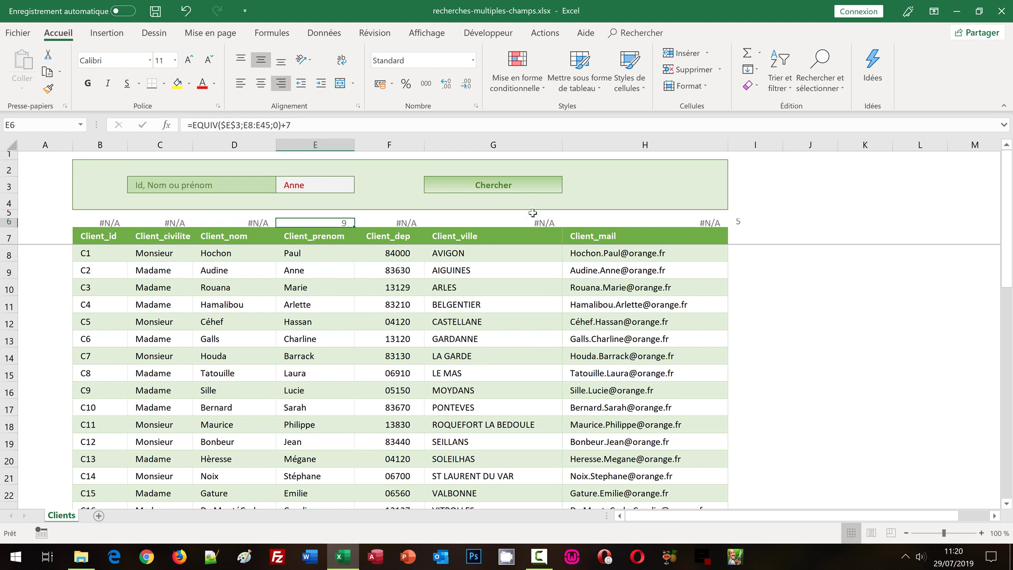
# Replace the Chercher label in G3 with the start of a LIEN_HYPERTEXTE formula whose link location begins with "#" &
pyautogui.click(527, 183)
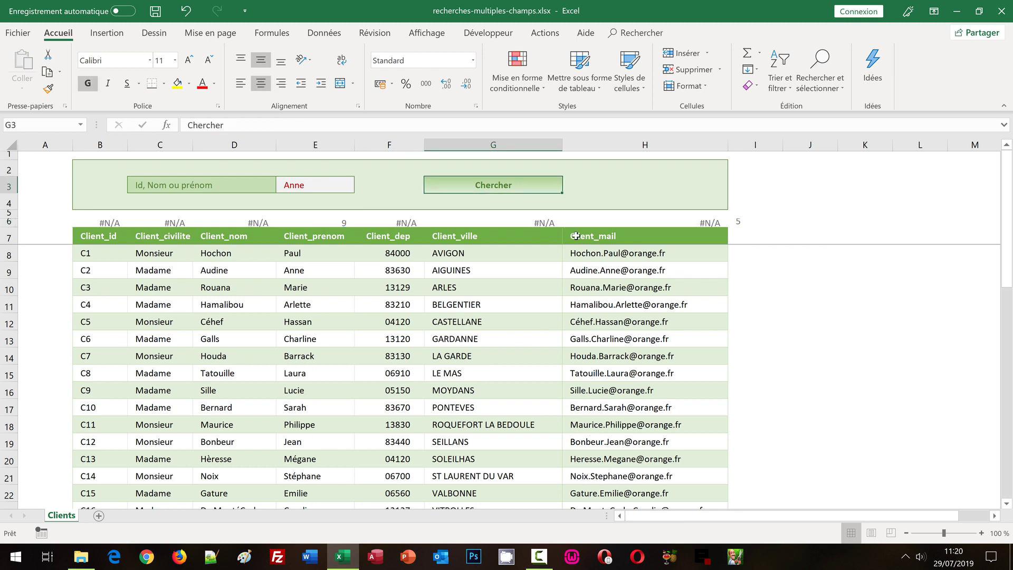
pyautogui.write('=')
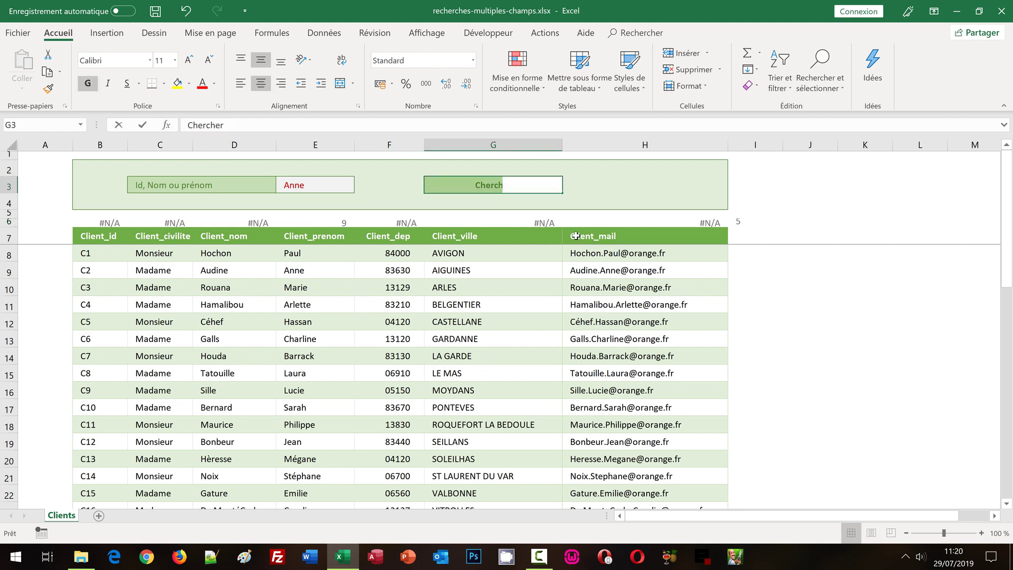
pyautogui.write('l')
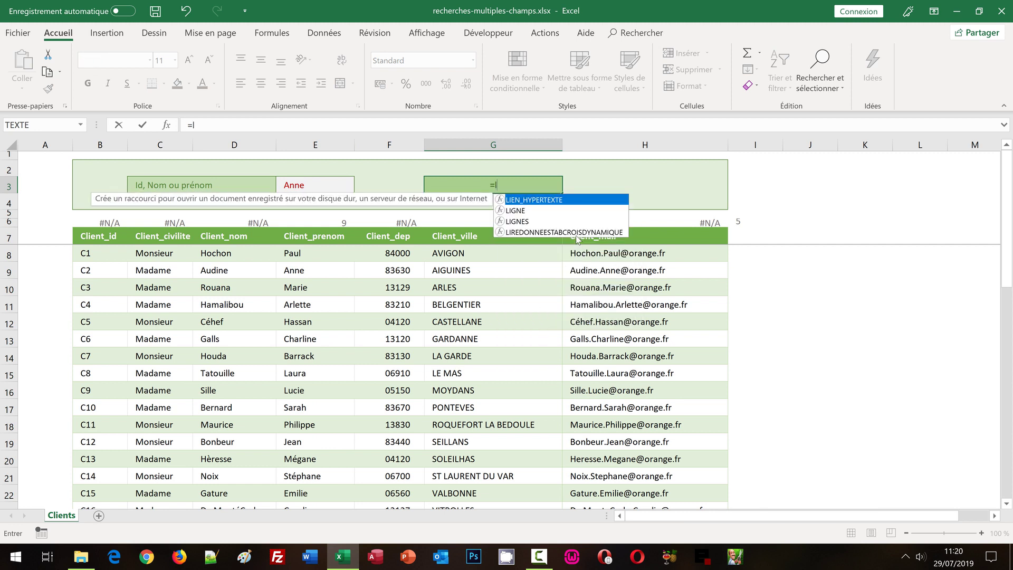
pyautogui.write('ien_hype')
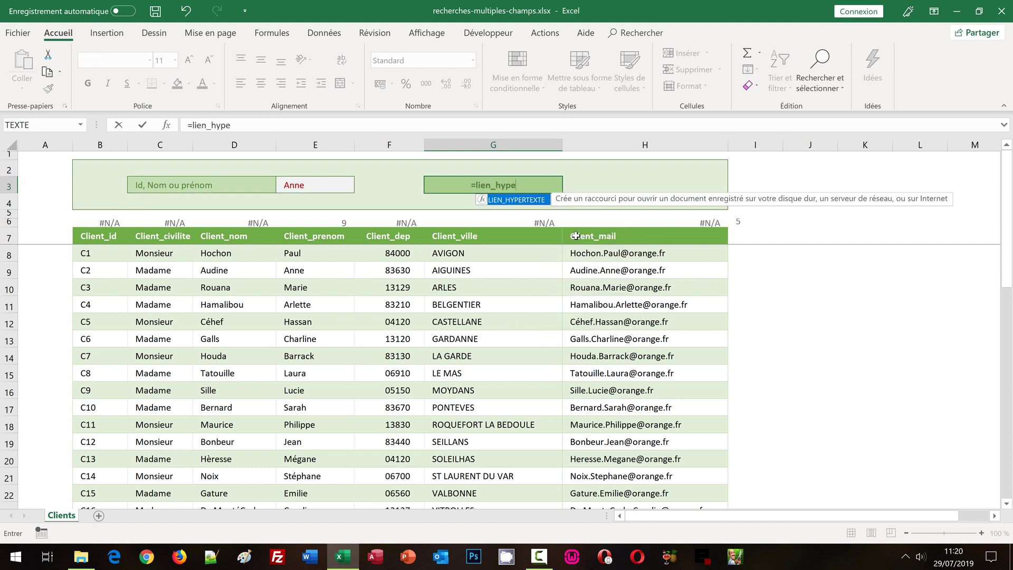
pyautogui.write('rtexte')
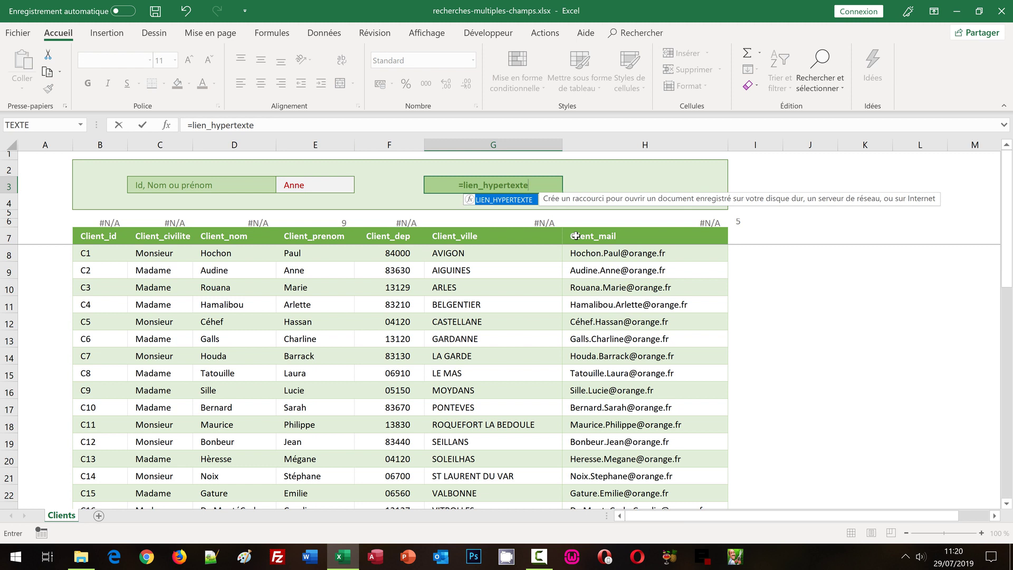
pyautogui.write('(')
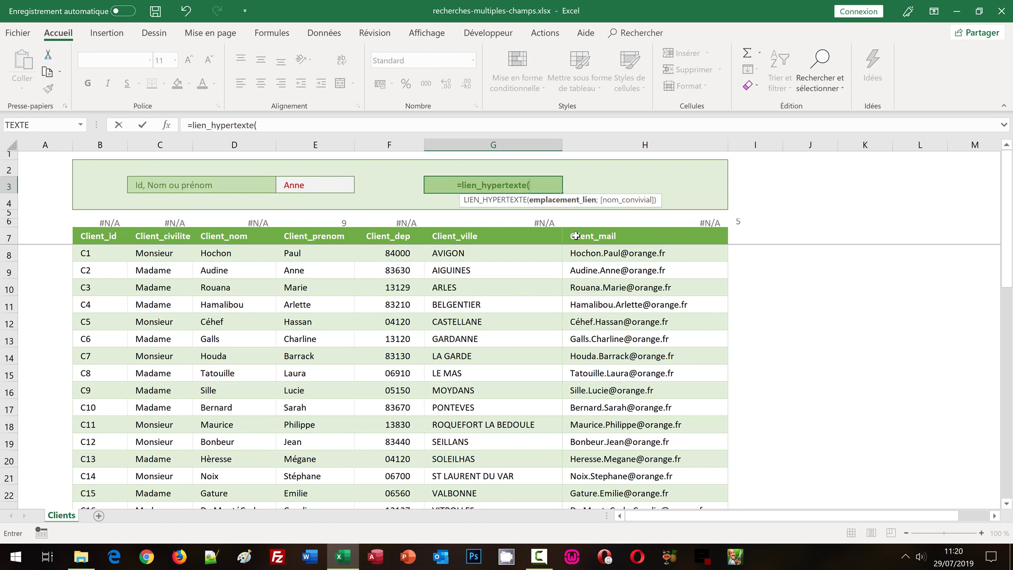
pyautogui.write('"#"')
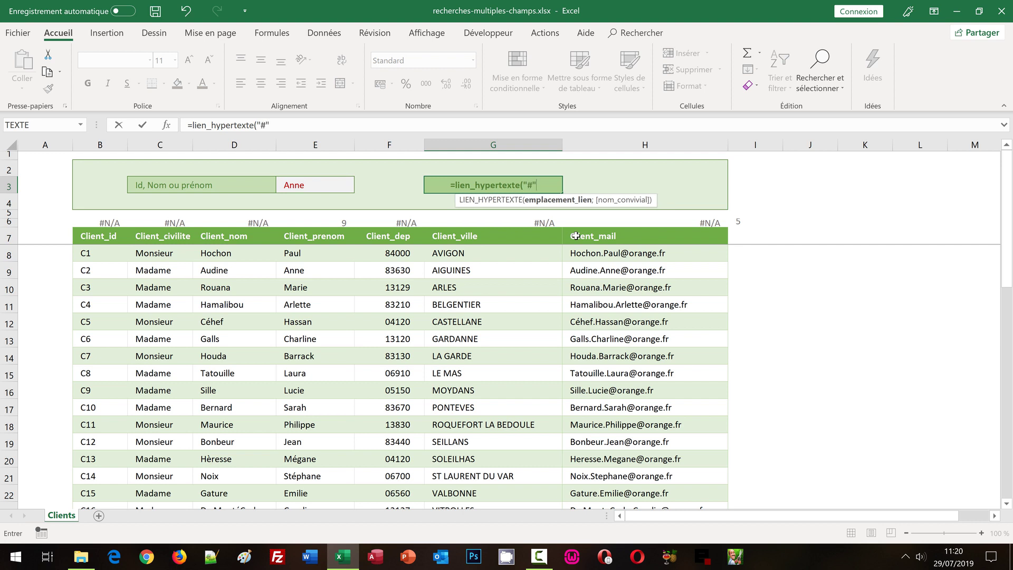
pyautogui.write(' & ')
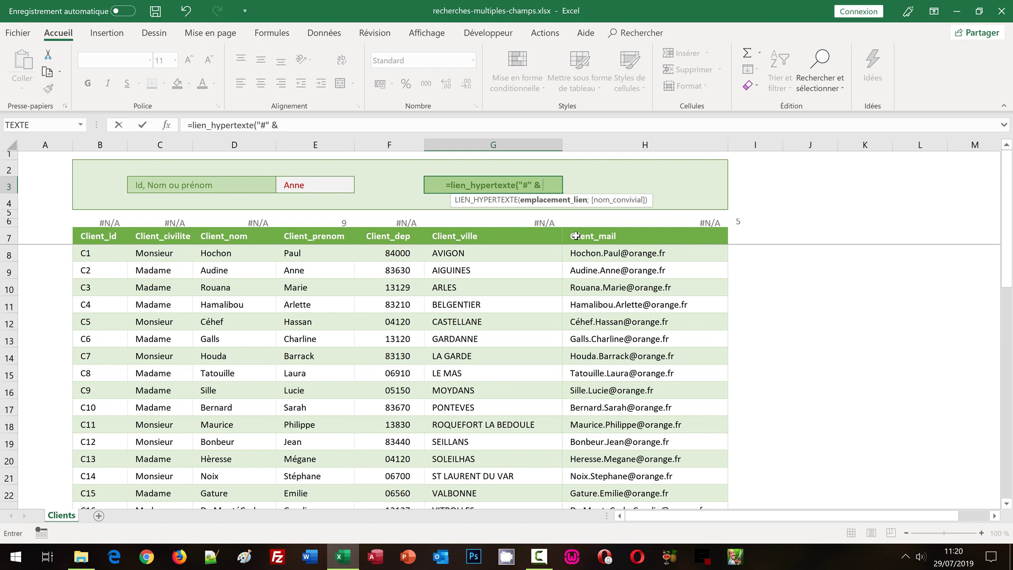
# Continue the link location in the G3 formula by opening the nested functions ADRESSE(INDIRECT(ADRESSE(
pyautogui.write('adres')
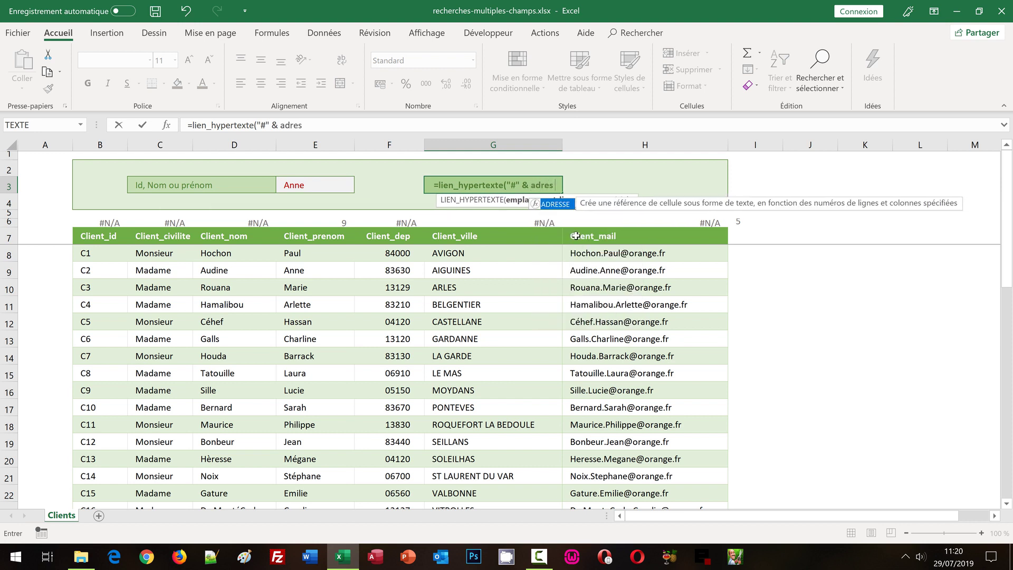
pyautogui.write('se(')
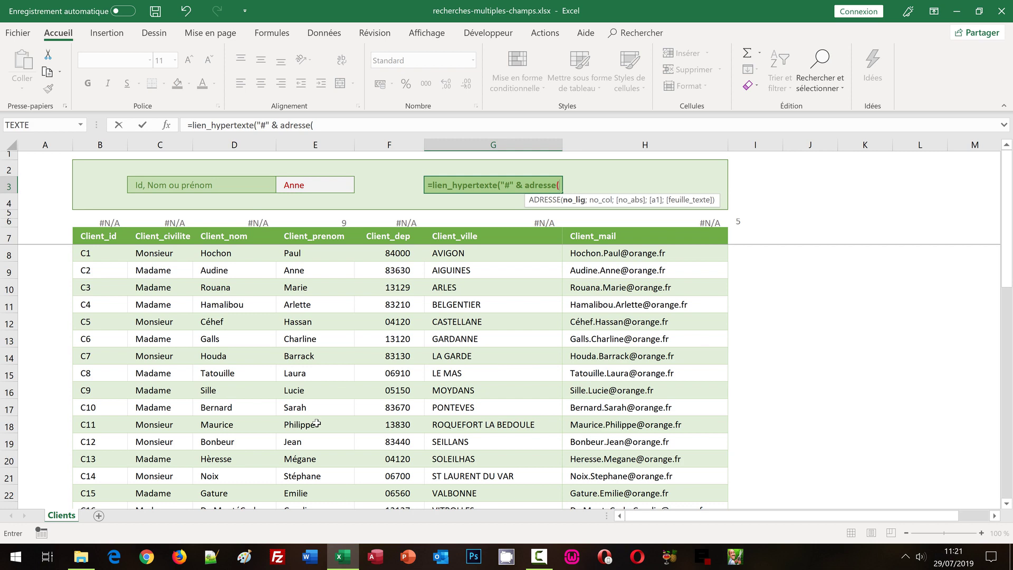
pyautogui.write('indire')
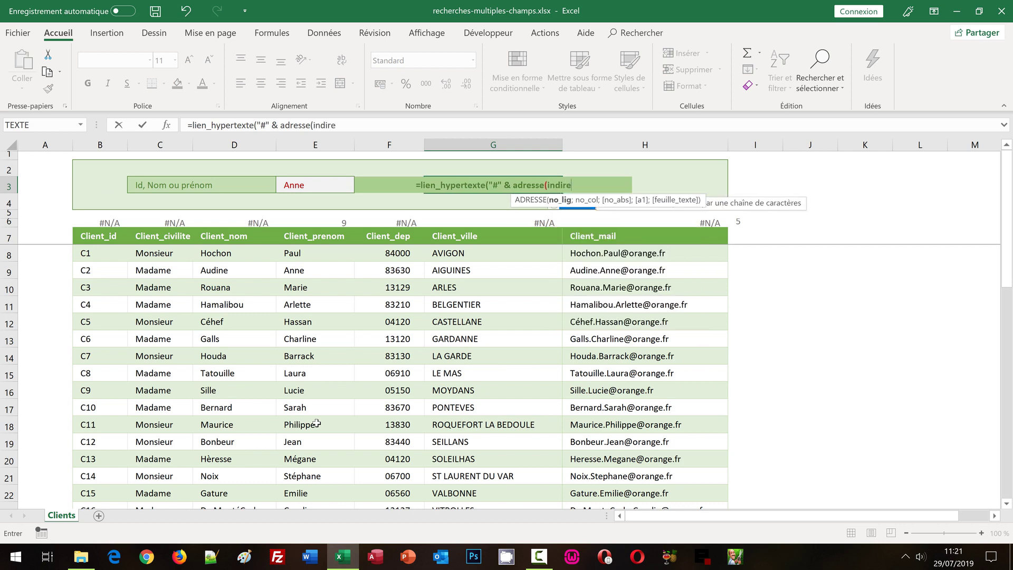
pyautogui.write('ct(')
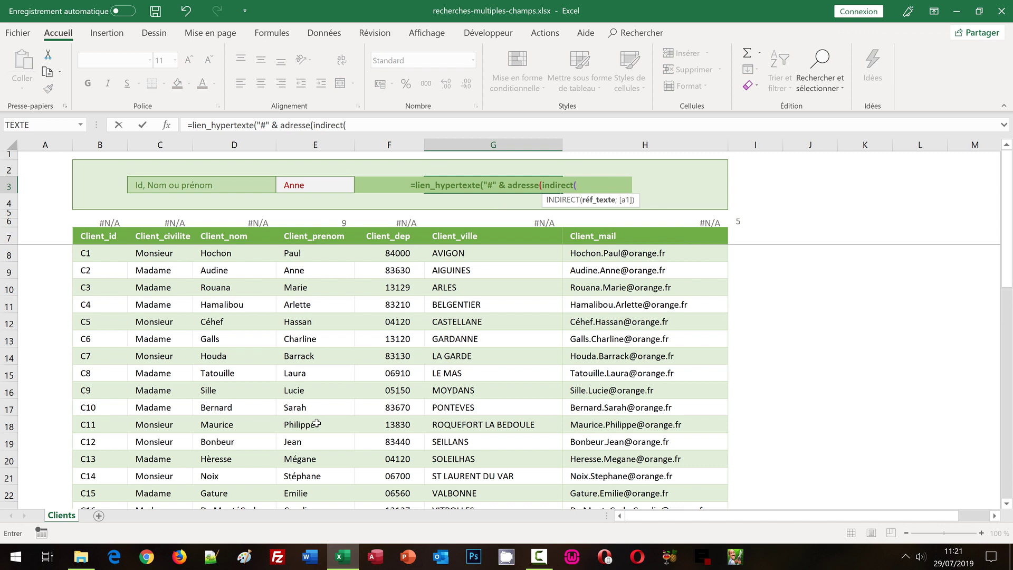
pyautogui.write('adresse')
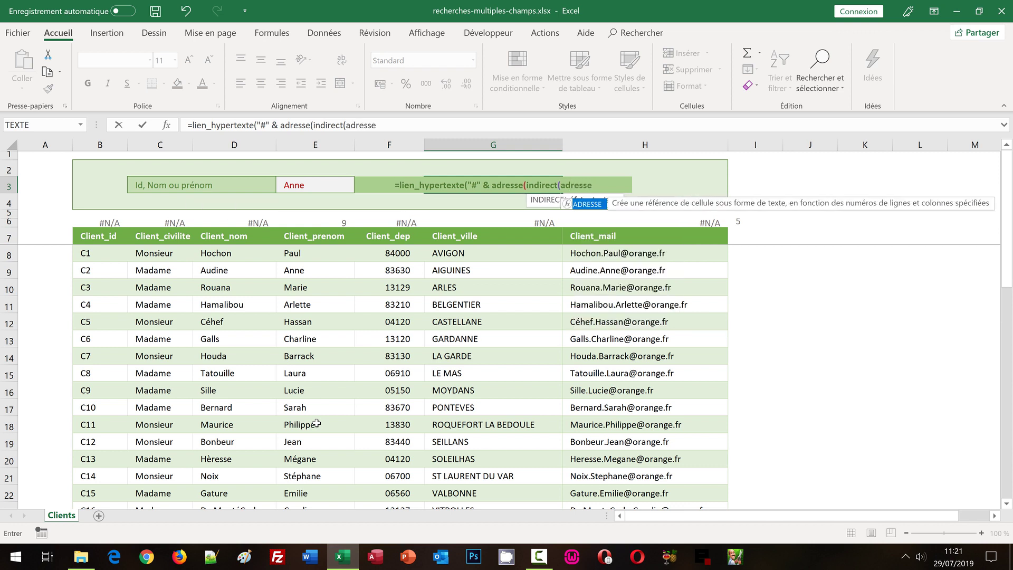
pyautogui.write('(')
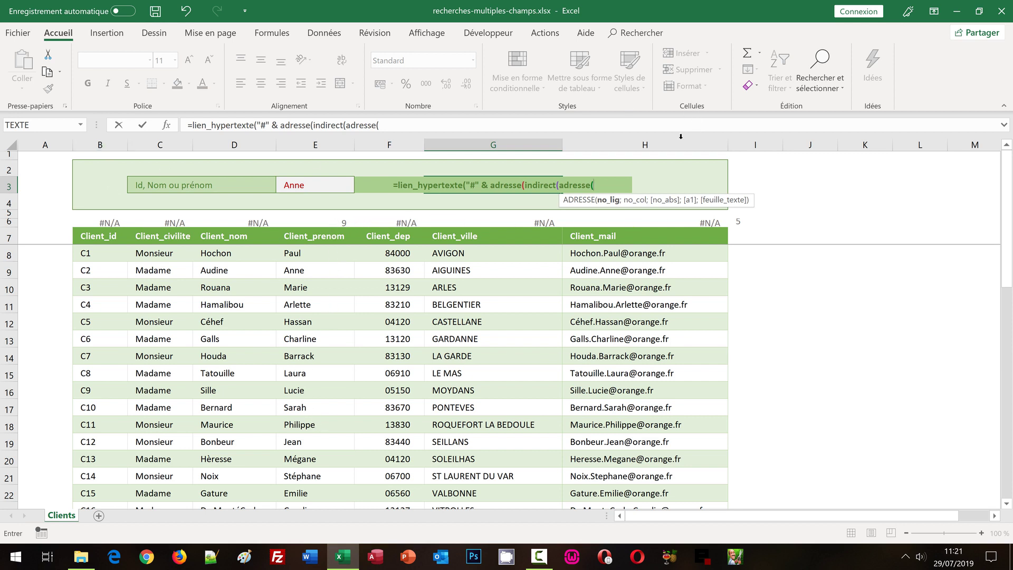
# Give the inner ADRESSE function row 6 and column I6, and close both it and INDIRECT
pyautogui.write('6')
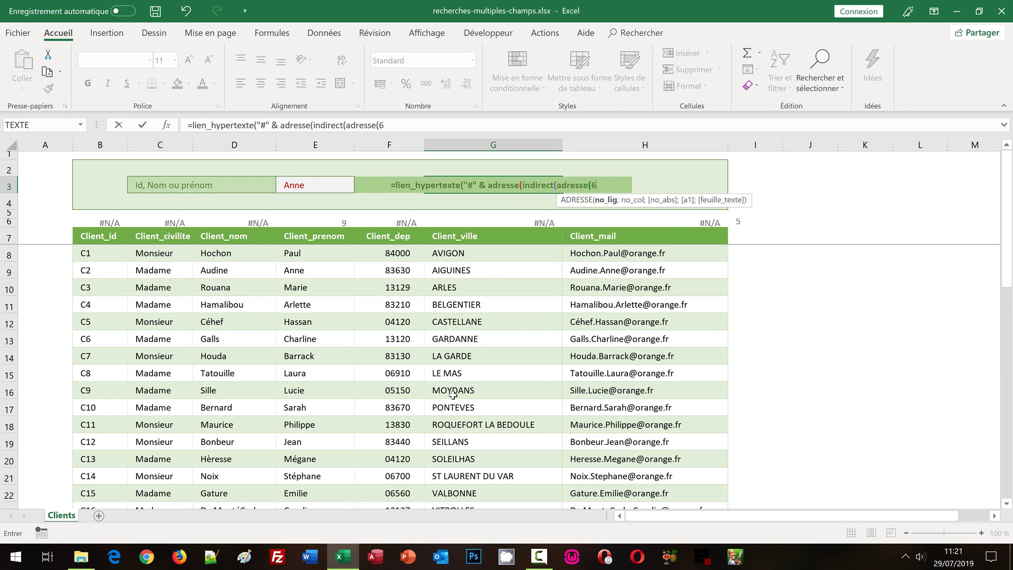
pyautogui.write(';')
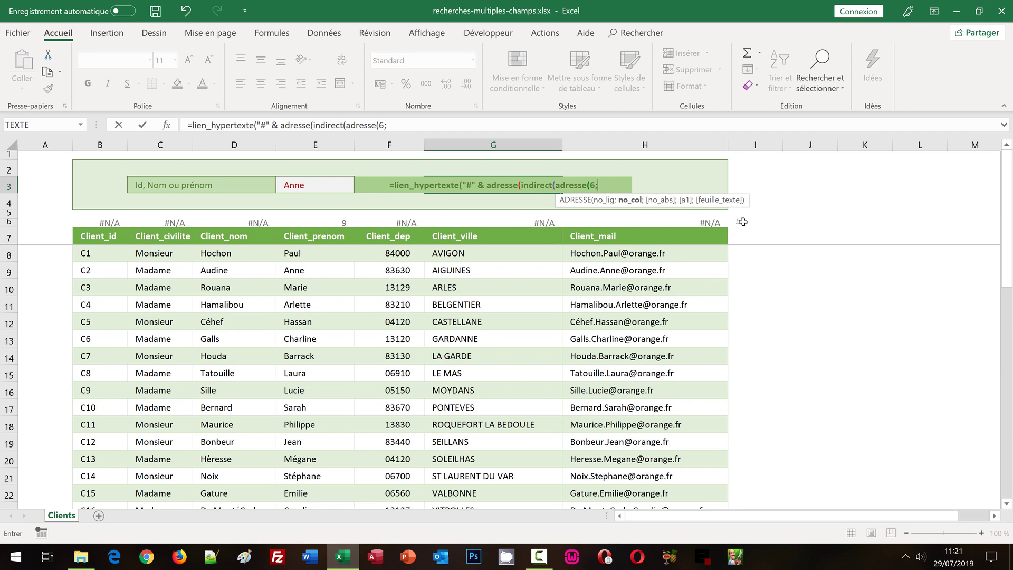
pyautogui.write('I6')
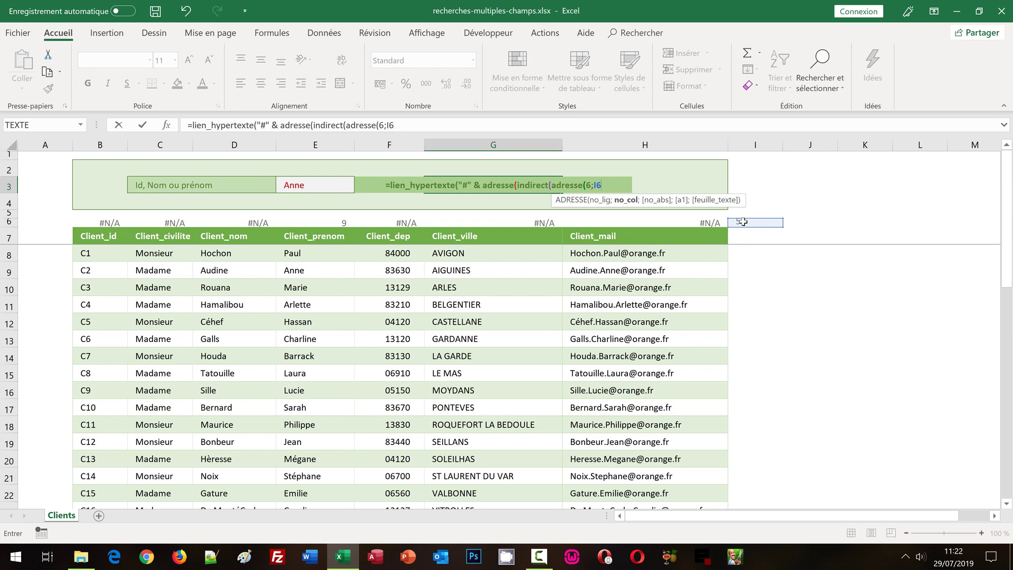
pyautogui.write(')')
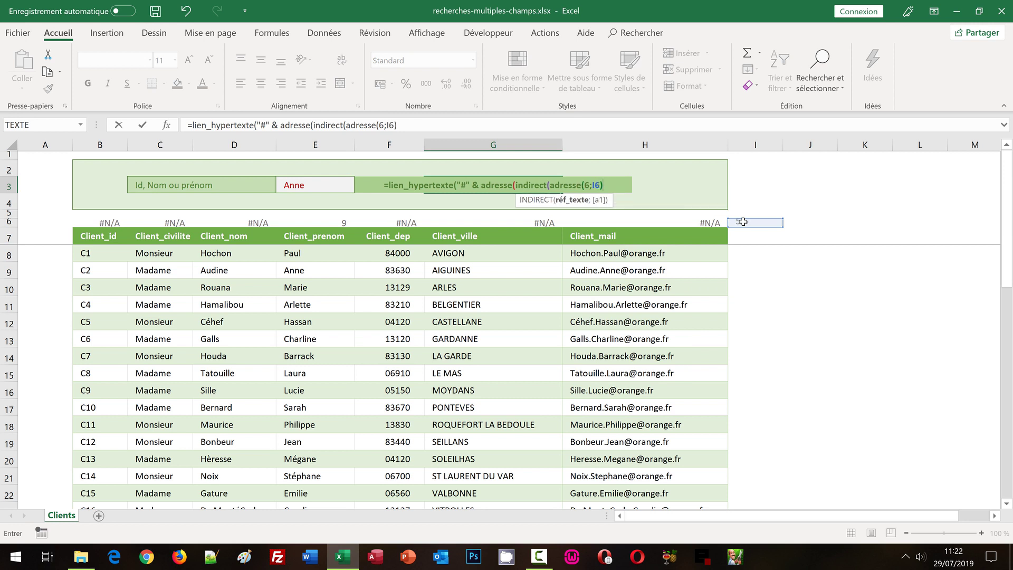
pyautogui.write(')')
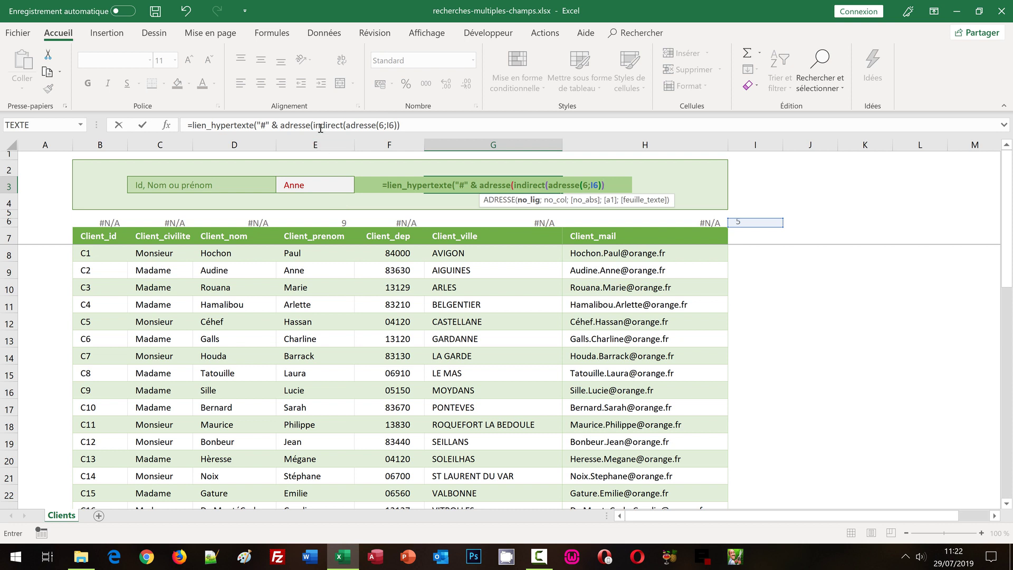
# Add I6 as the column number of the outer ADRESSE function and close that function
pyautogui.click(407, 124)
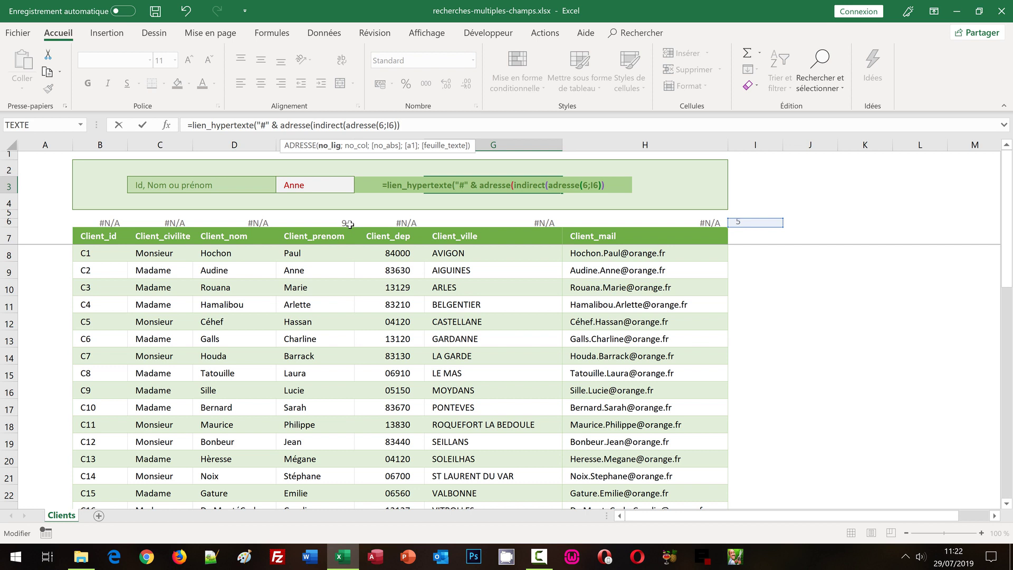
pyautogui.write(';')
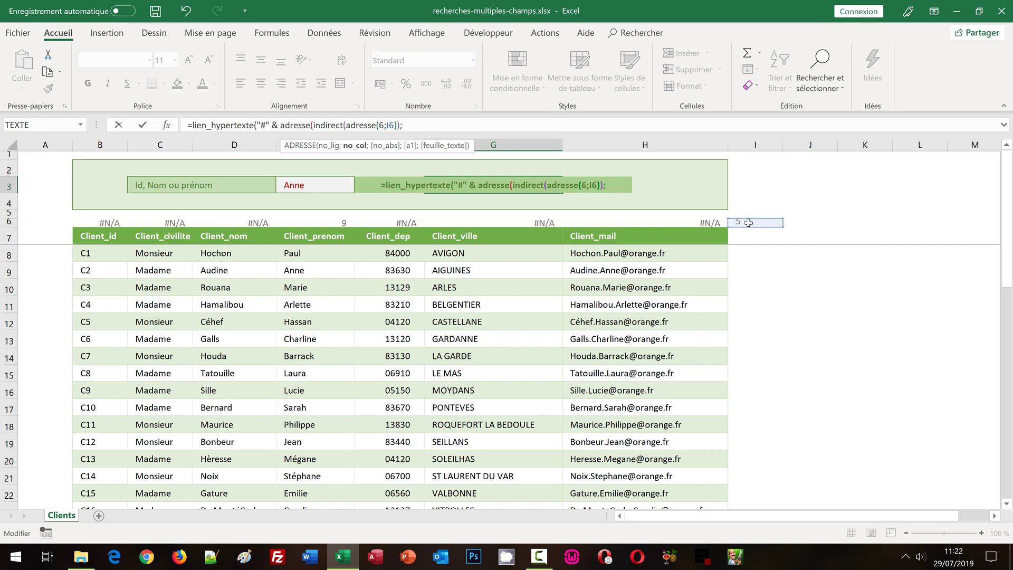
pyautogui.write('I6')
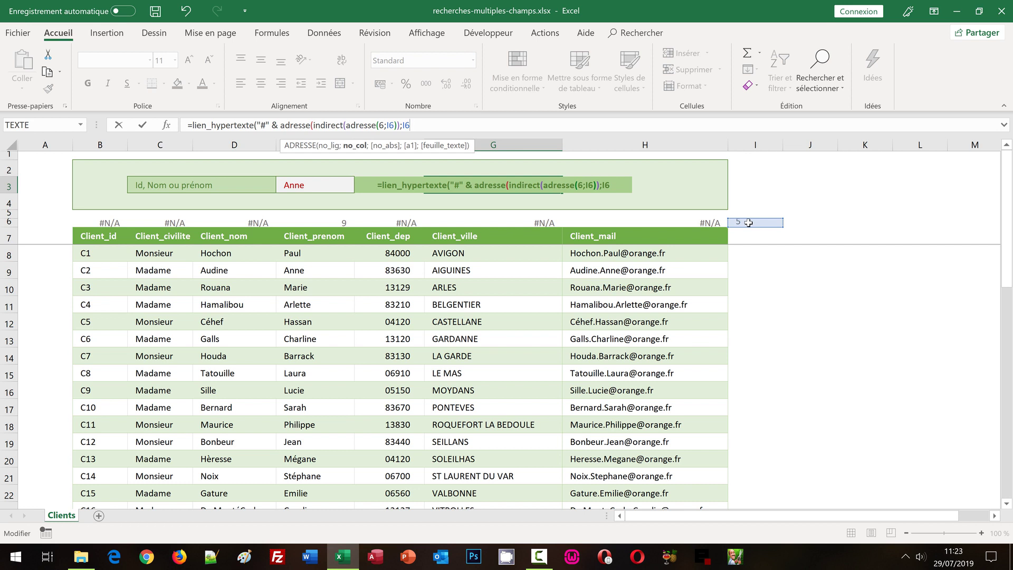
pyautogui.write(')')
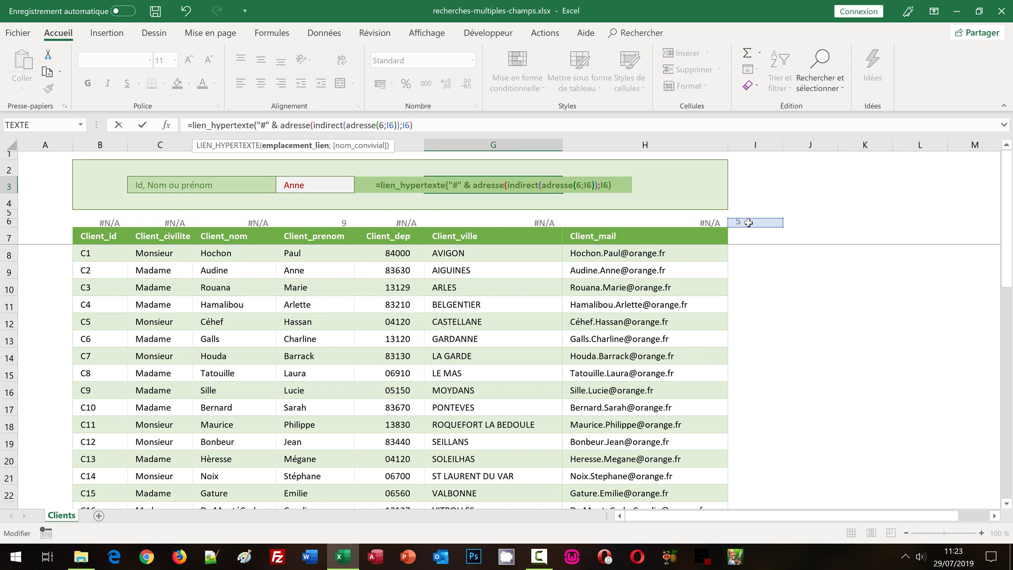
# Add "Rechercher" as the link's friendly name, close the LIEN_HYPERTEXTE function and validate the G3 formula
pyautogui.write(';')
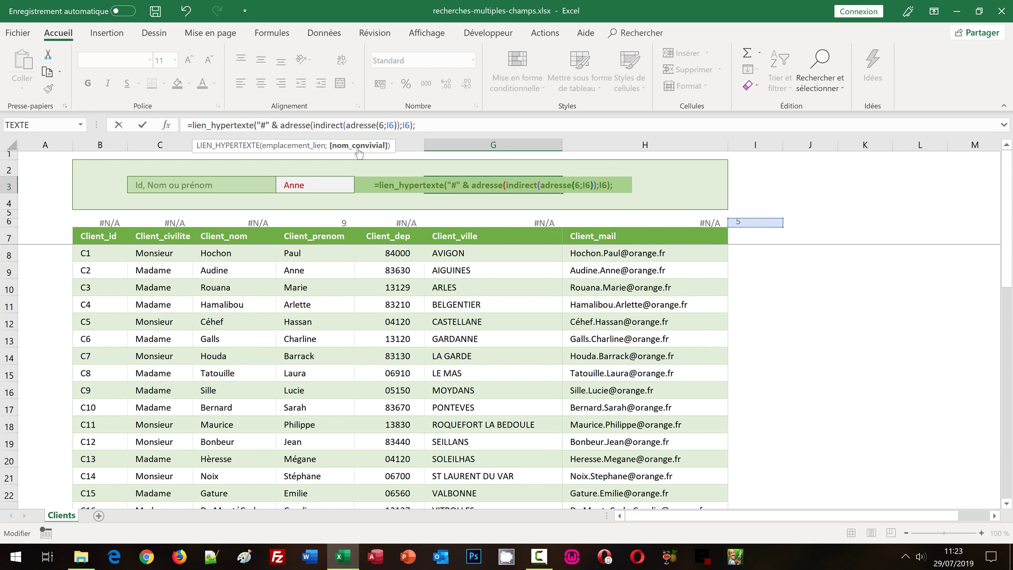
pyautogui.write('"')
pyautogui.write('Recherc')
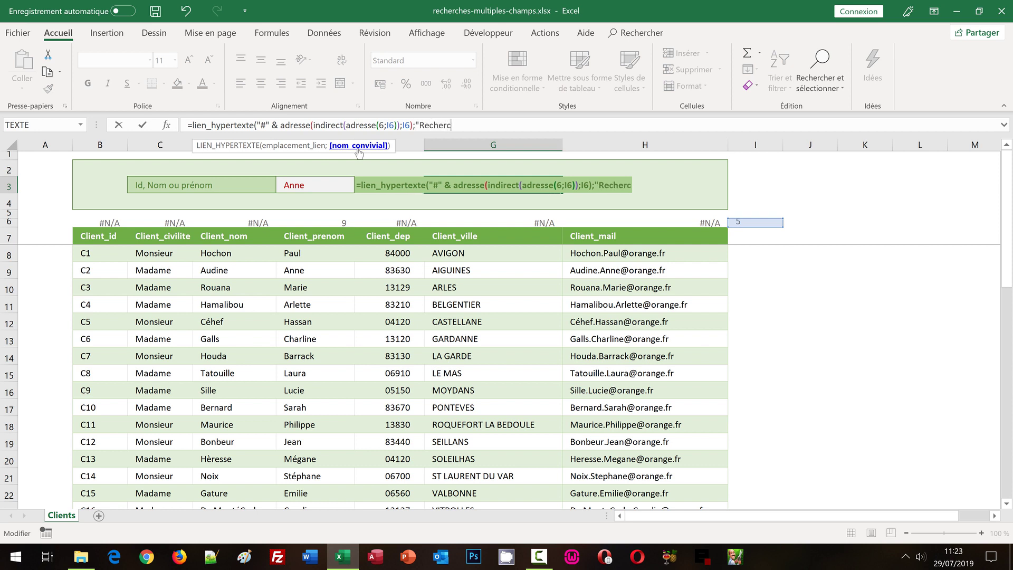
pyautogui.write('her"')
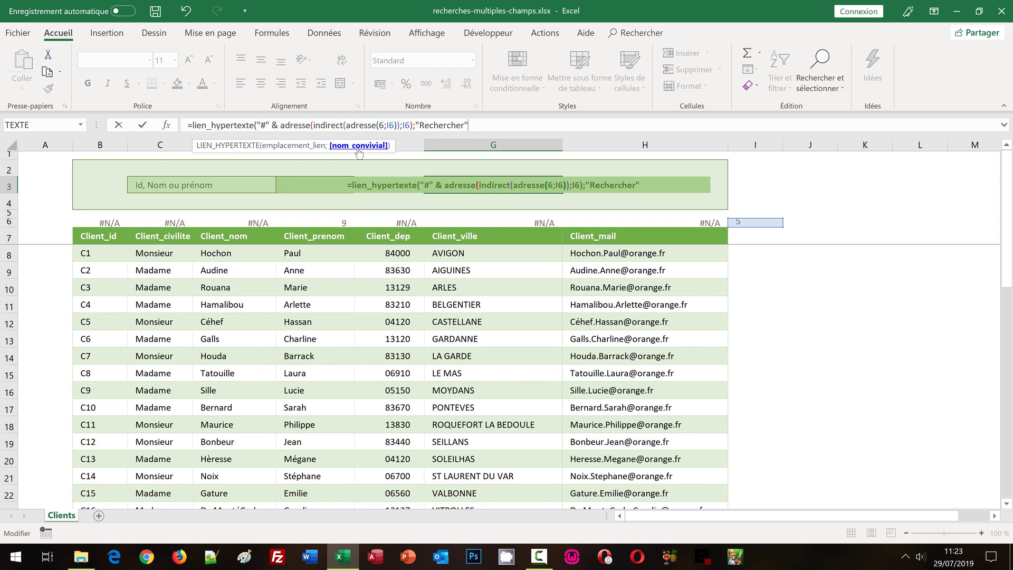
pyautogui.write(')')
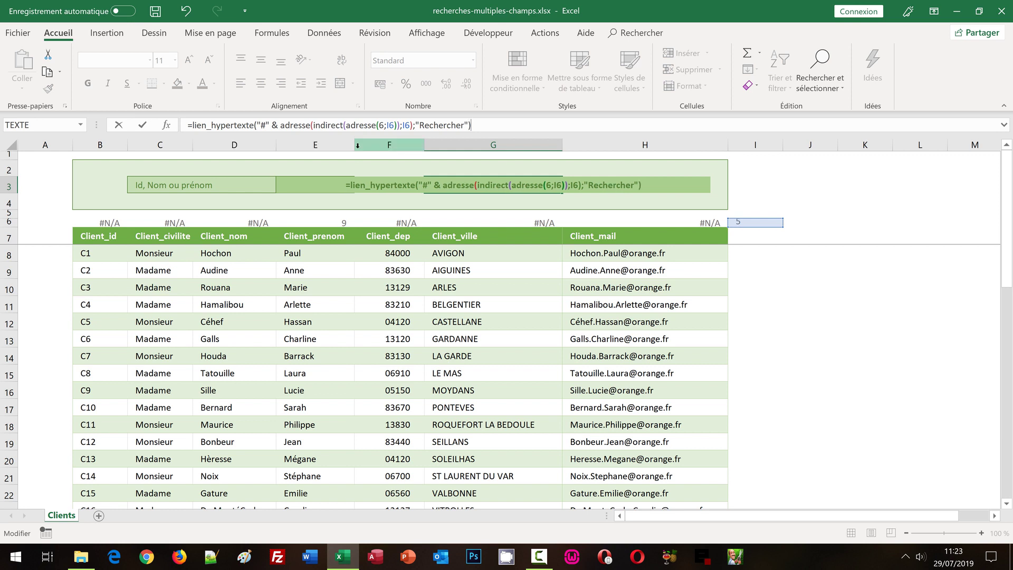
pyautogui.press('Return')
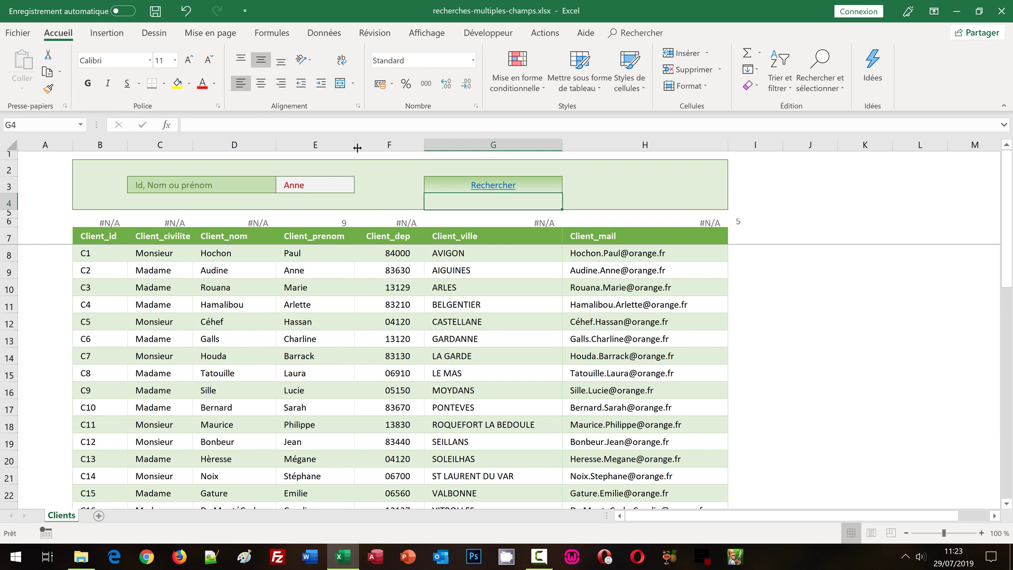
# Test the Rechercher link with the current first name, and again after entering a client ID in search cell E3
pyautogui.click(502, 185)
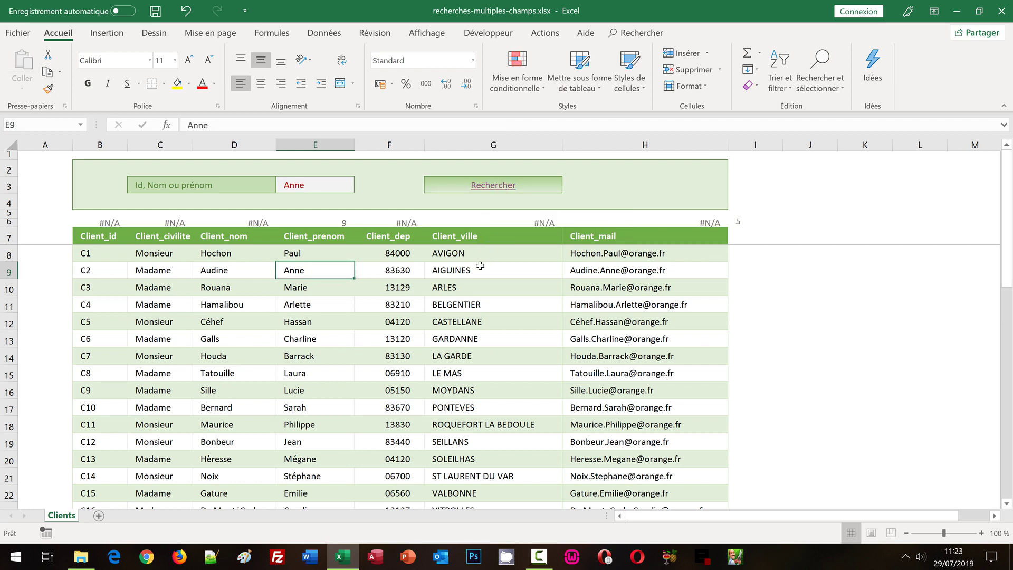
pyautogui.click(326, 190)
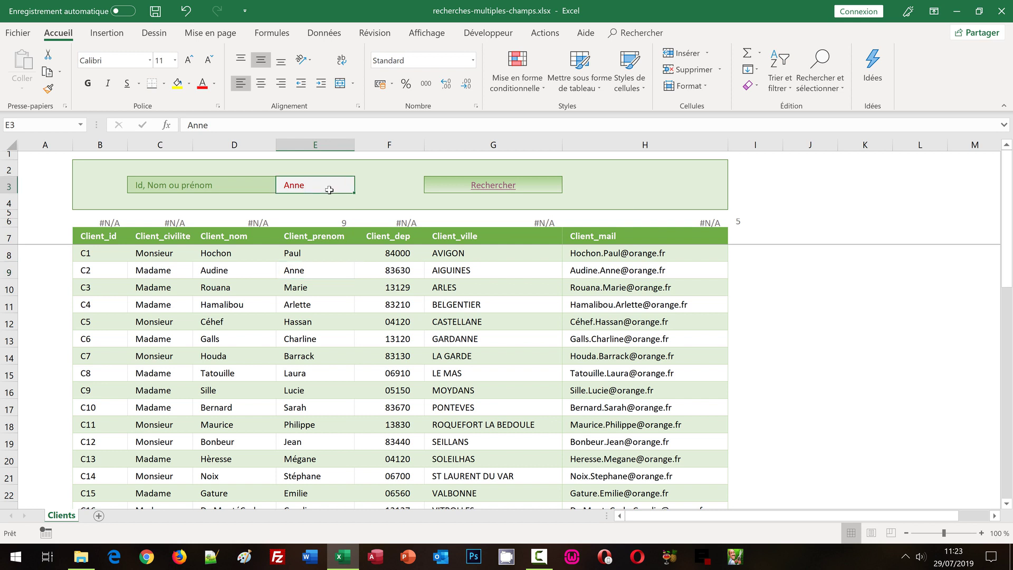
pyautogui.write('C26')
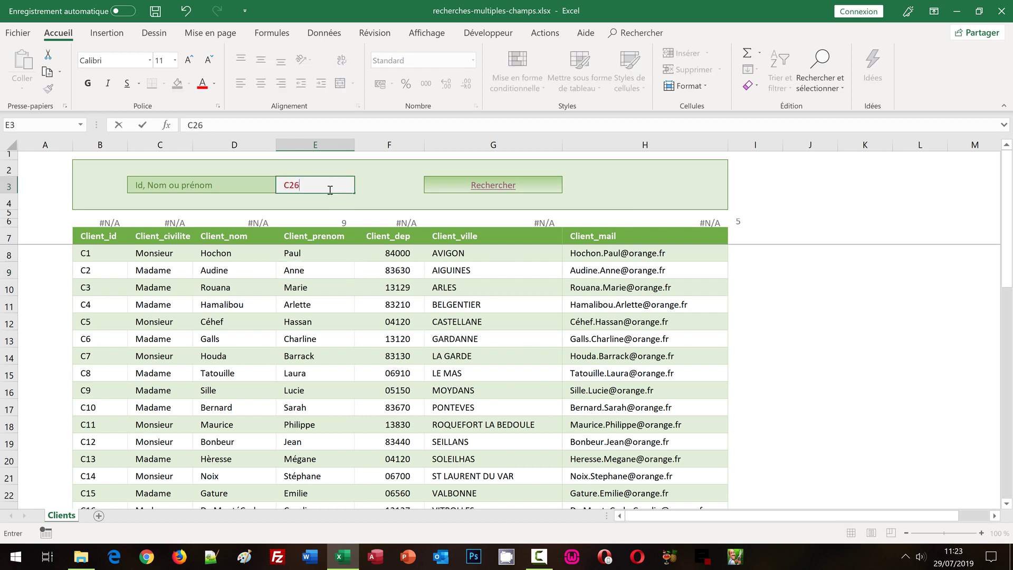
pyautogui.click(499, 191)
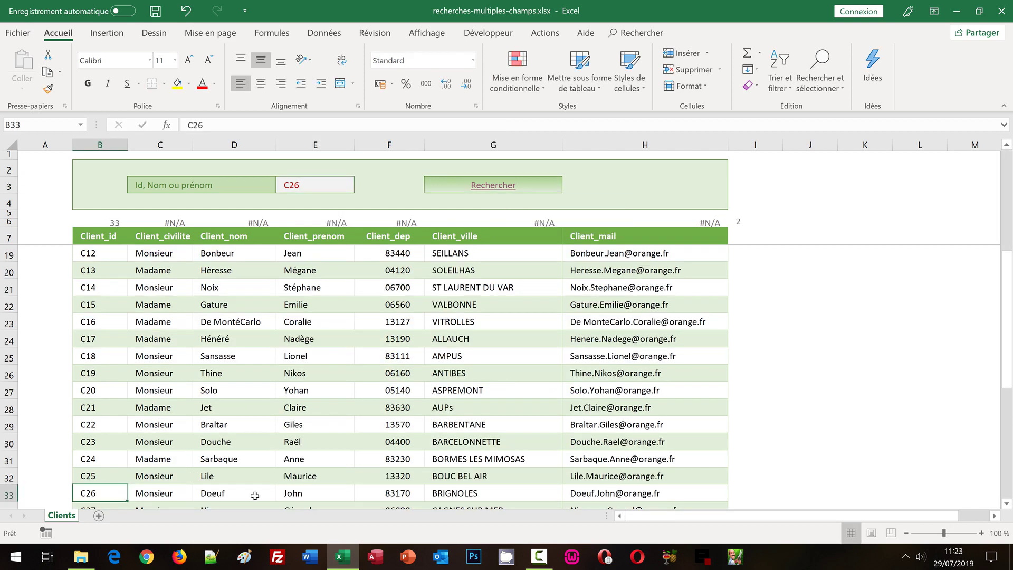
pyautogui.scroll(4, 299, 485)
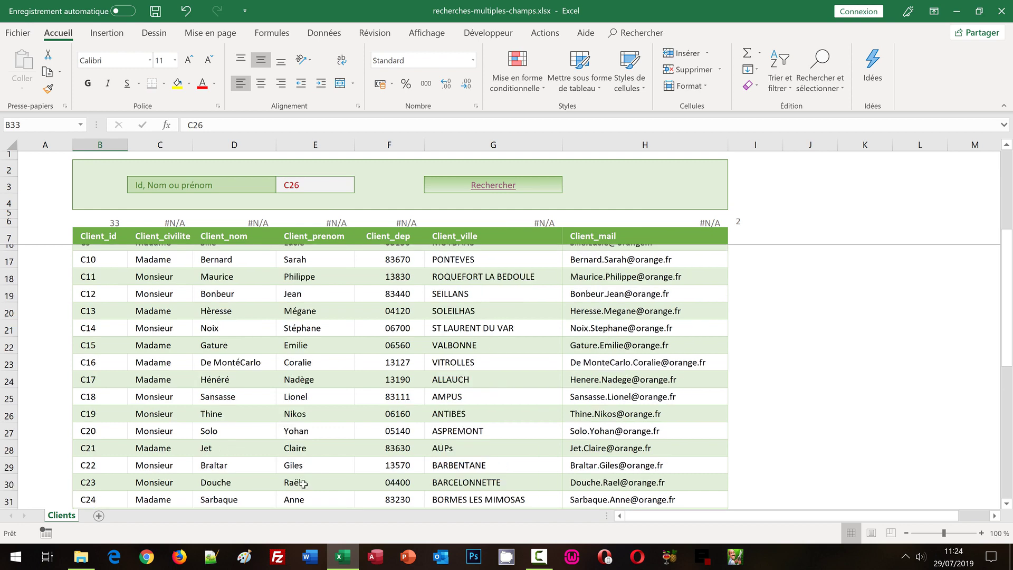
pyautogui.click(797, 286)
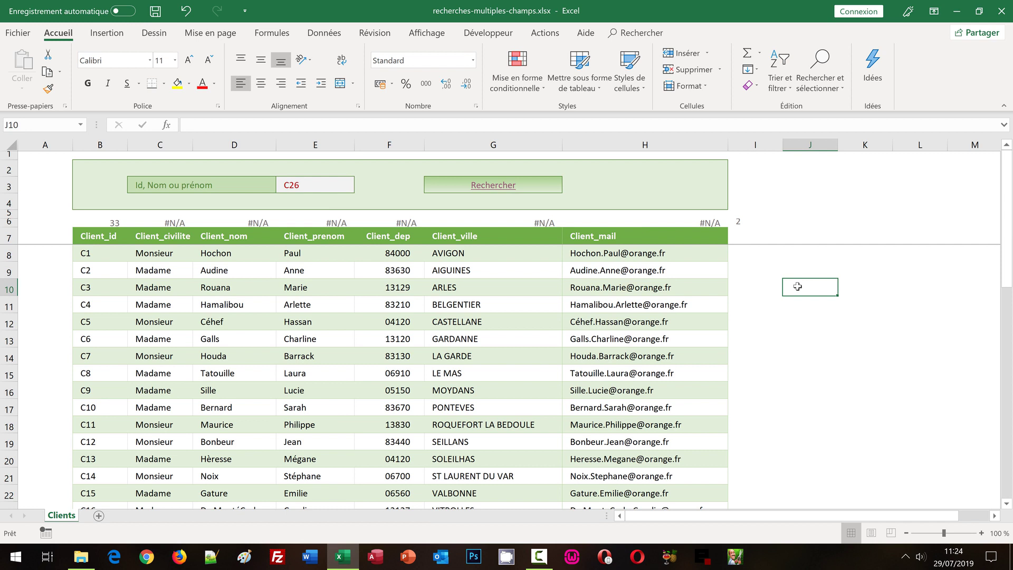
# Copy the EQUIV(1;(B6:H6>0)*1;0)+1 expression from cell I6 without its equals sign and re-enter I6 as an array formula
pyautogui.click(744, 224)
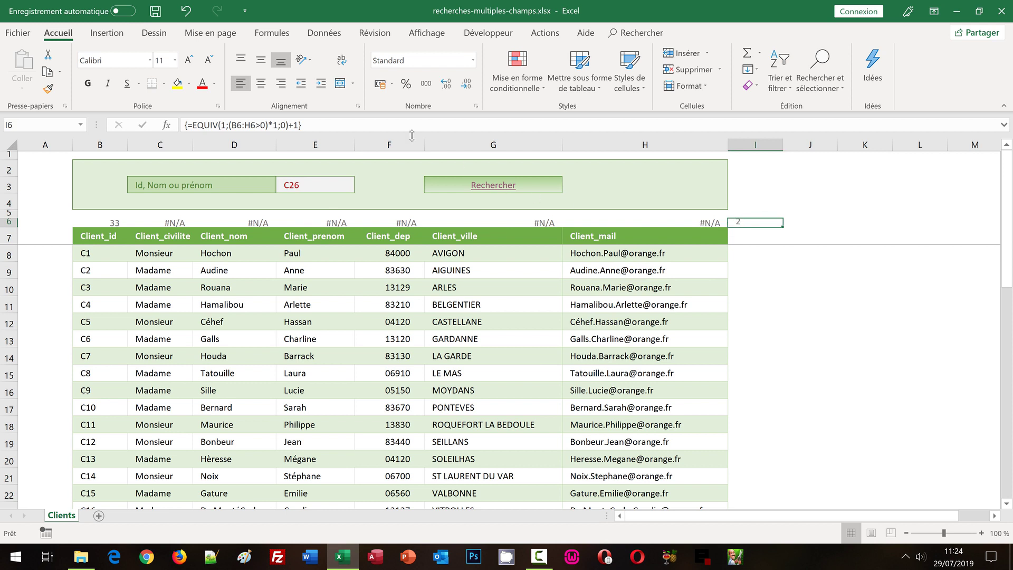
pyautogui.click(265, 120)
pyautogui.moveTo(265, 119); pyautogui.dragTo(191, 122)
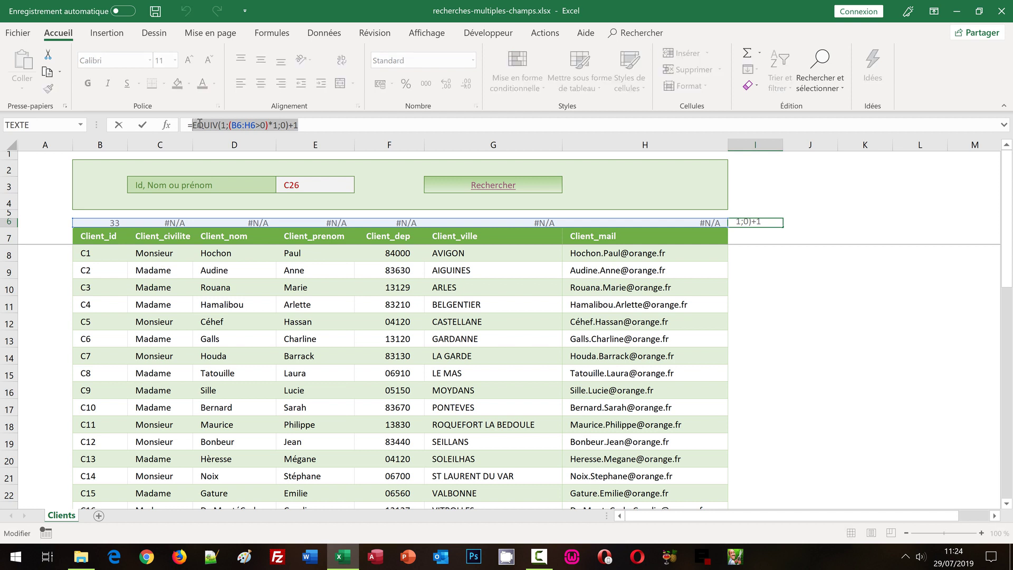
pyautogui.hotkey('ctrl', 'Return')
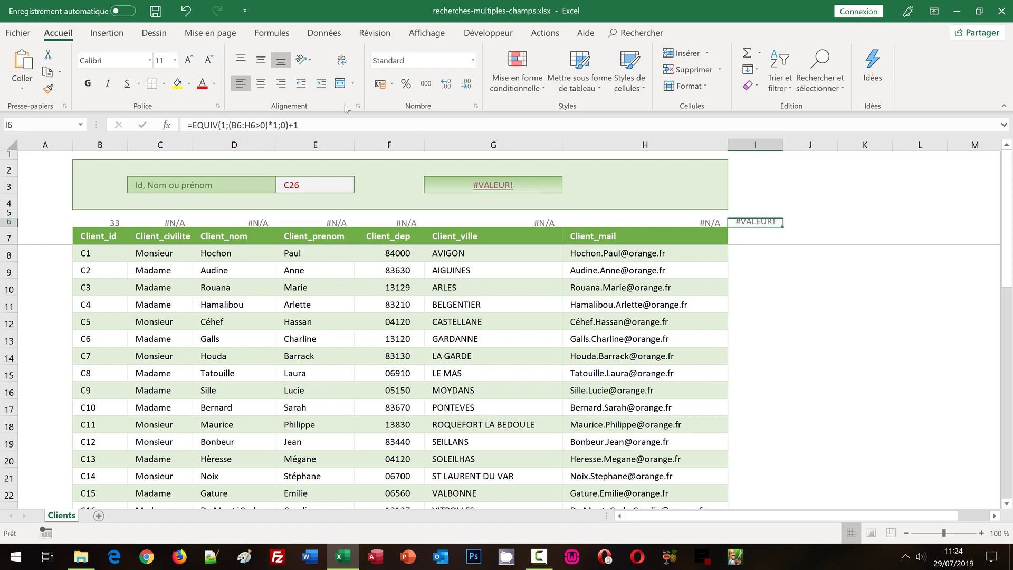
pyautogui.click(325, 124)
pyautogui.hotkey('ctrl', 'shift', 'Return')
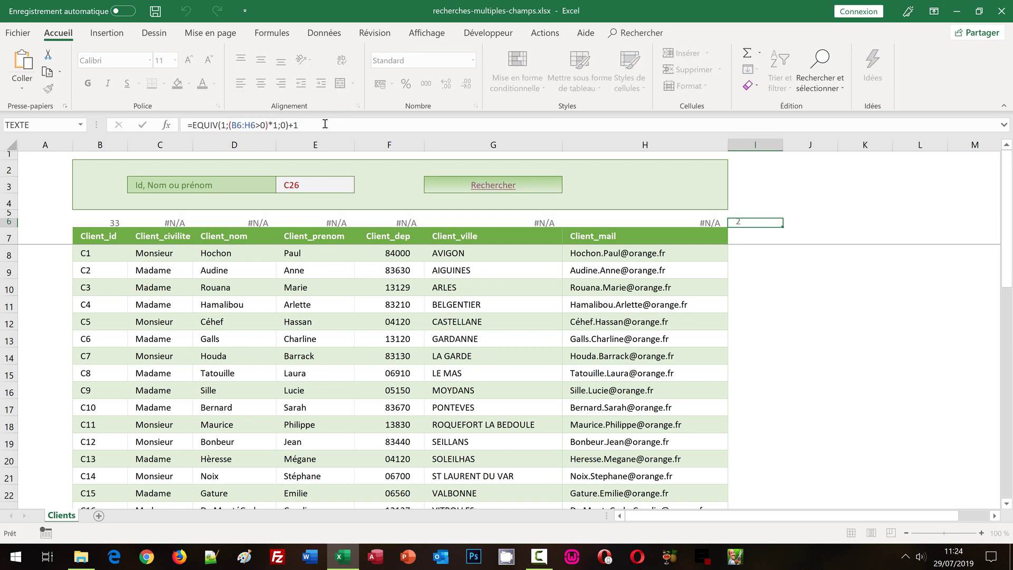
# Replace I6 in the inner ADRESSE function of the G3 formula with the copied EQUIV(1;(B6:H6>0)*1;0)+1 expression
pyautogui.click(540, 189)
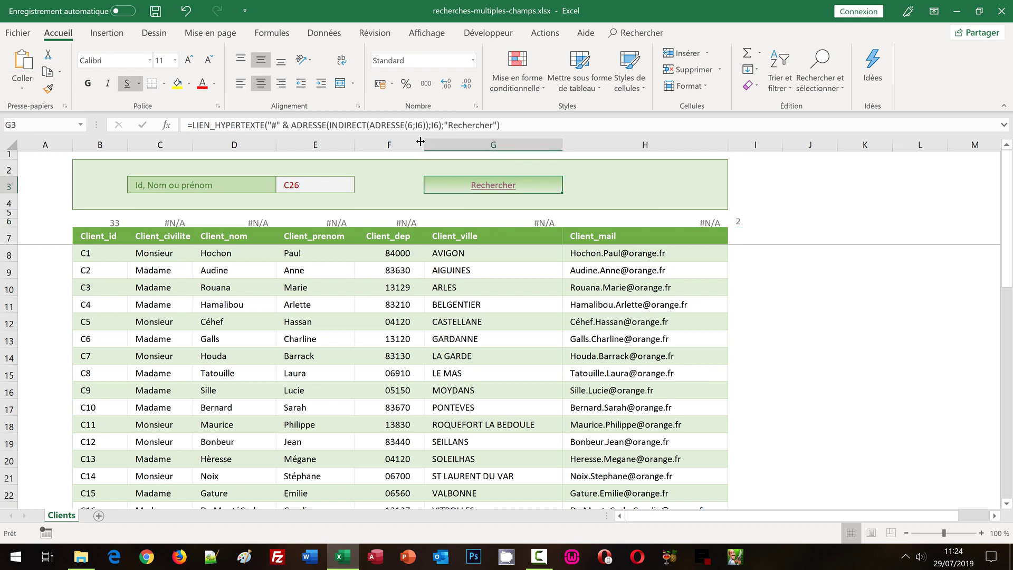
pyautogui.click(418, 125)
pyautogui.doubleClick(418, 125)
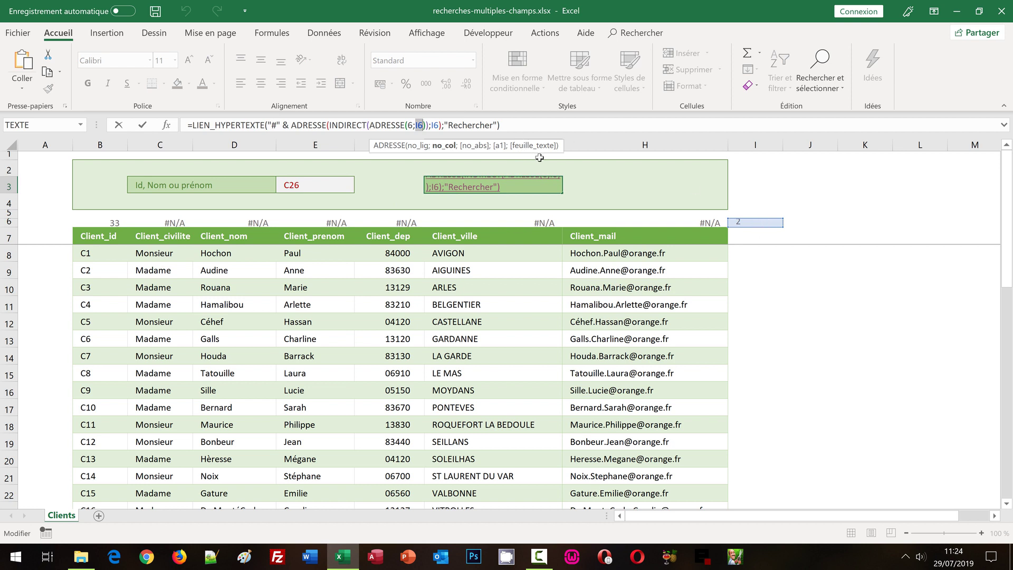
pyautogui.hotkey('ctrl', 'c')
pyautogui.hotkey('ctrl', 'v')
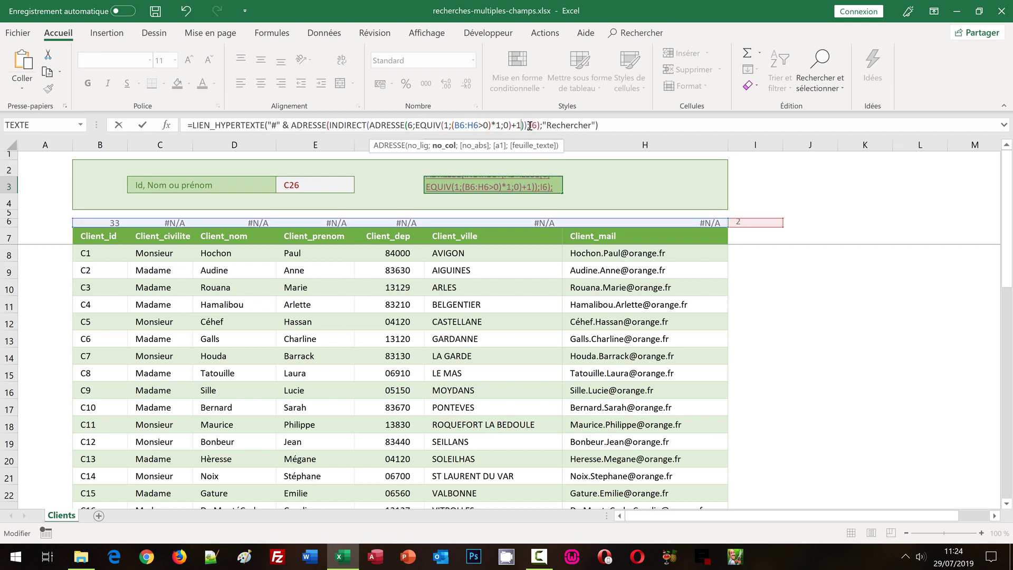
# Replace I6 in the outer ADRESSE function with the same EQUIV expression and validate G3 as an array formula
pyautogui.moveTo(530, 125); pyautogui.dragTo(538, 125)
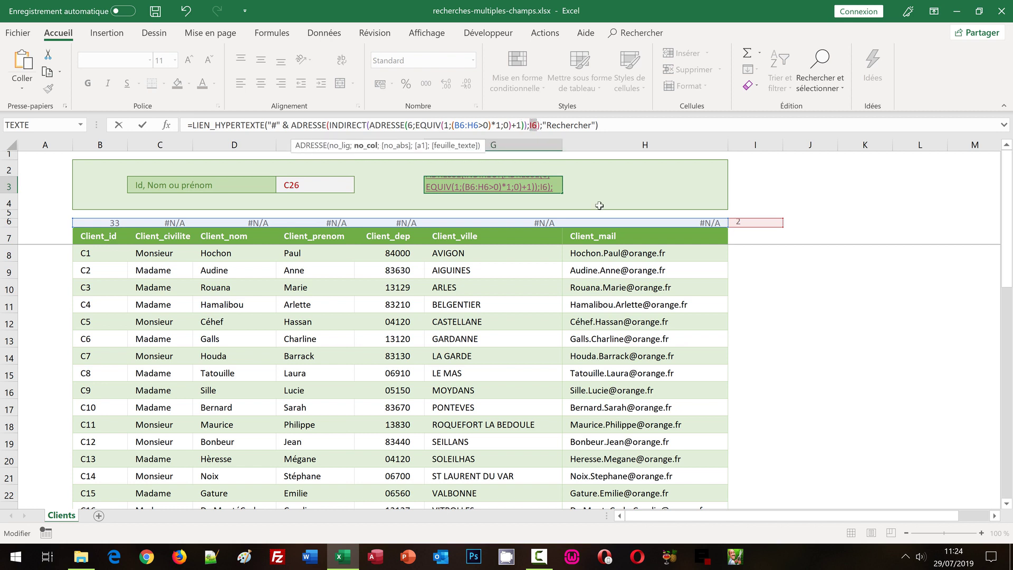
pyautogui.hotkey('ctrl', 'v')
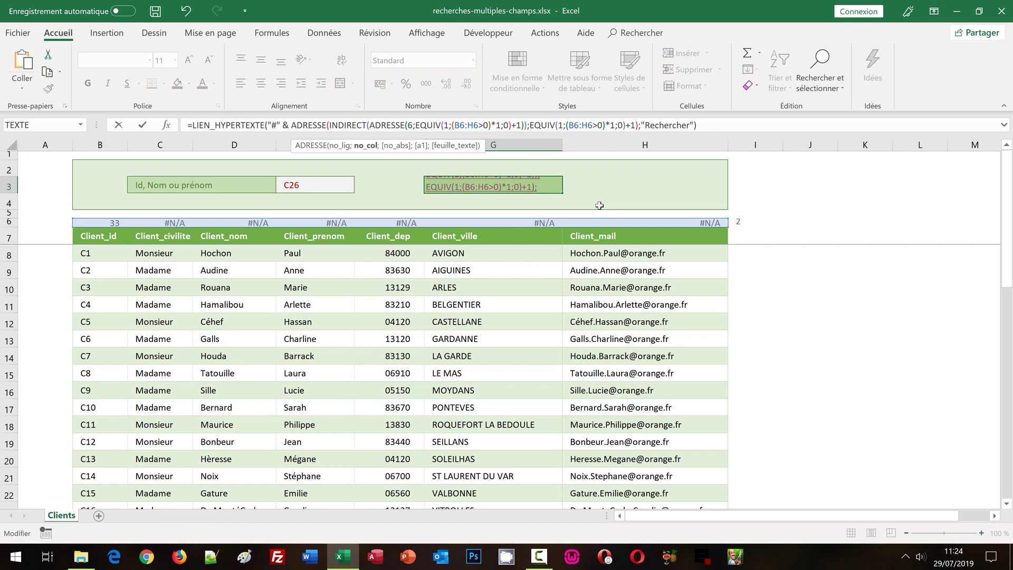
pyautogui.hotkey('ctrl', 'shift', 'Return')
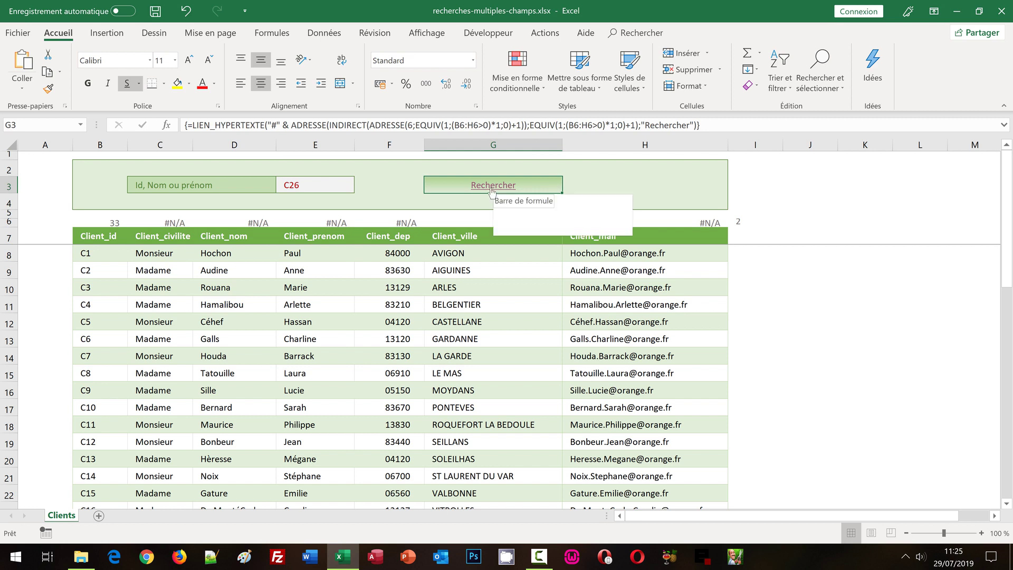
# Test the updated Rechercher link with the client ID in E3 and return to the first rows of the table
pyautogui.click(492, 186)
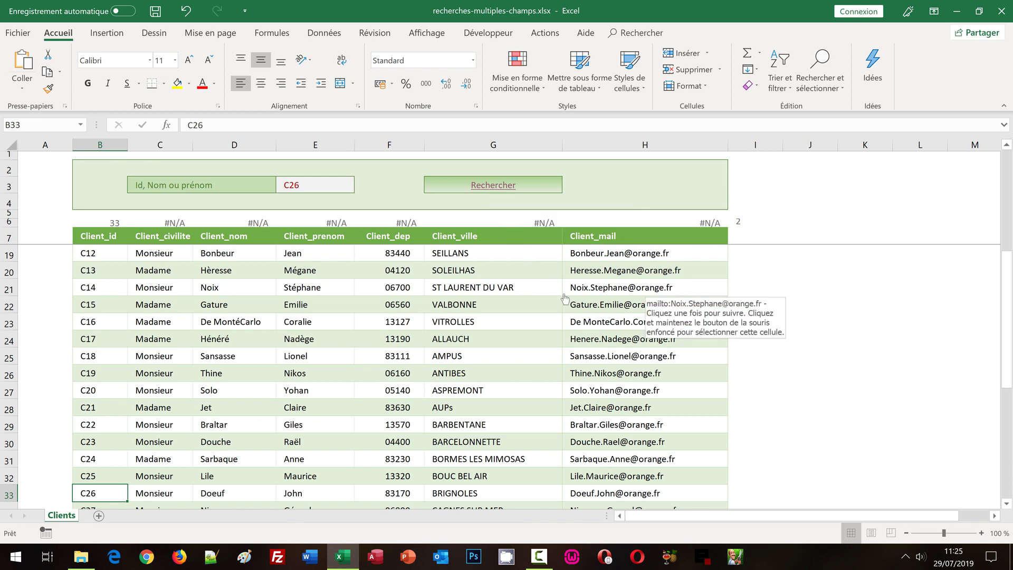
pyautogui.click(812, 294)
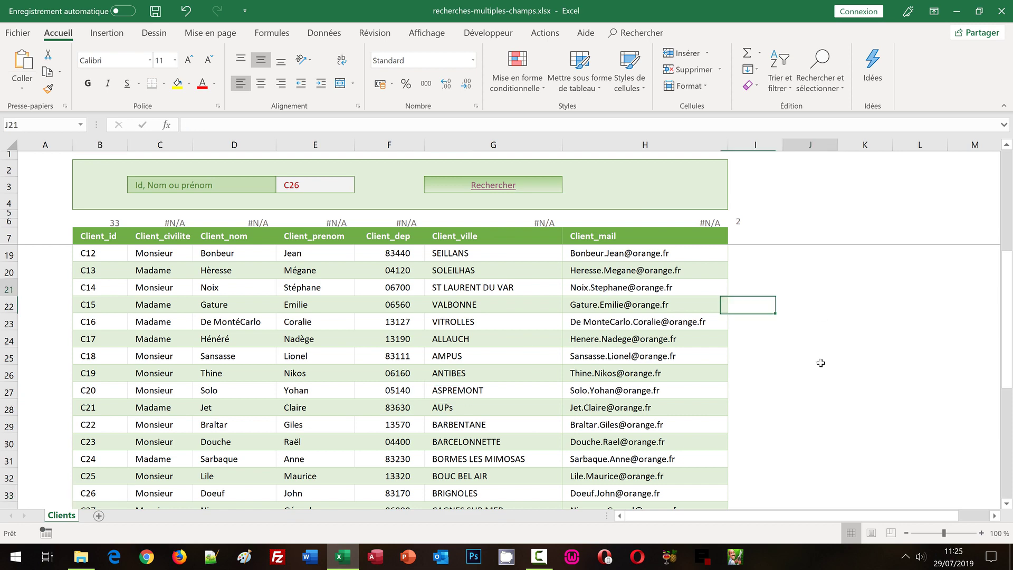
pyautogui.scroll(4, 814, 317)
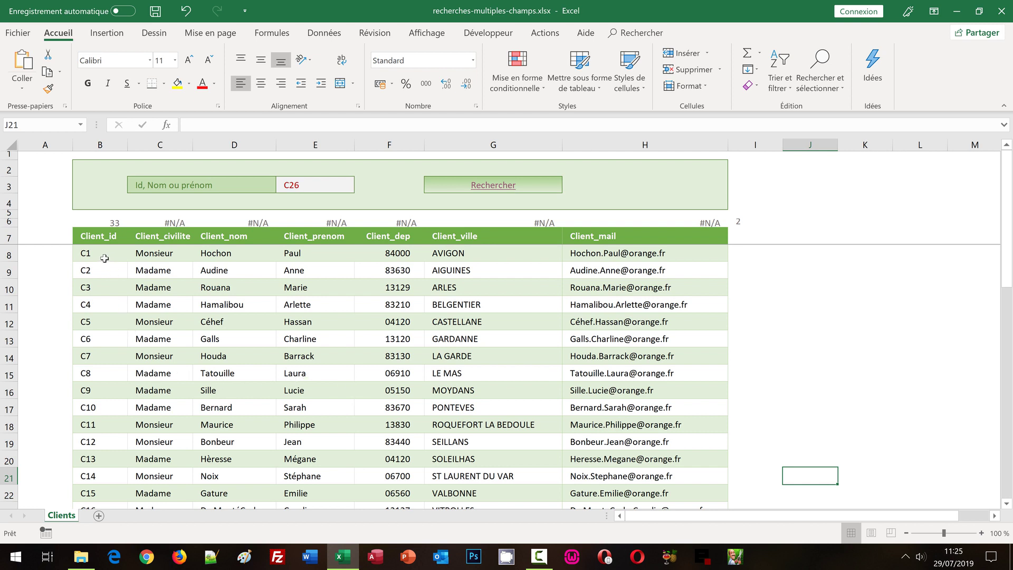
# Select all client data rows from B8 to H45, excluding the header row
pyautogui.click(99, 254)
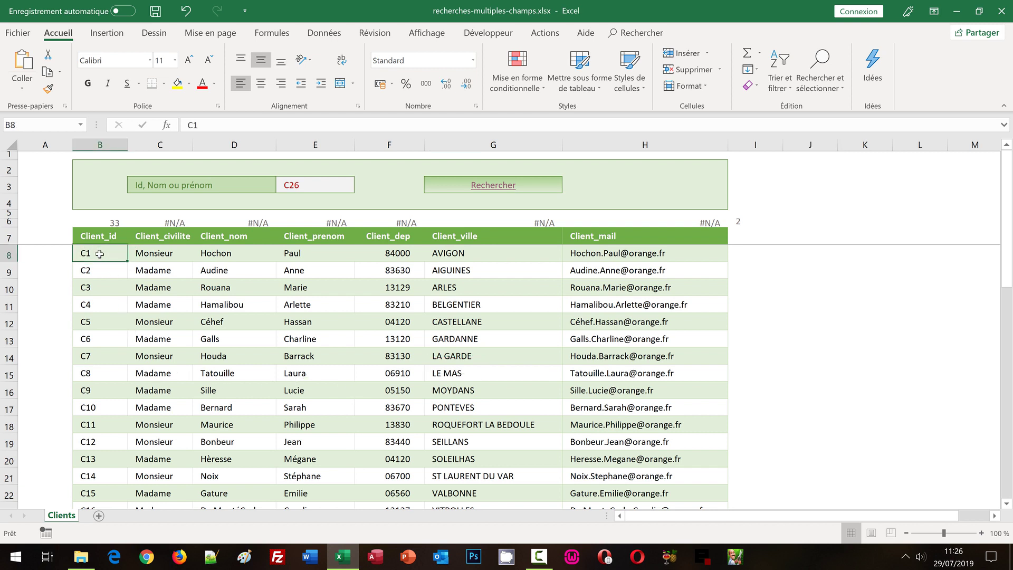
pyautogui.click(1007, 486)
pyautogui.click(1007, 485)
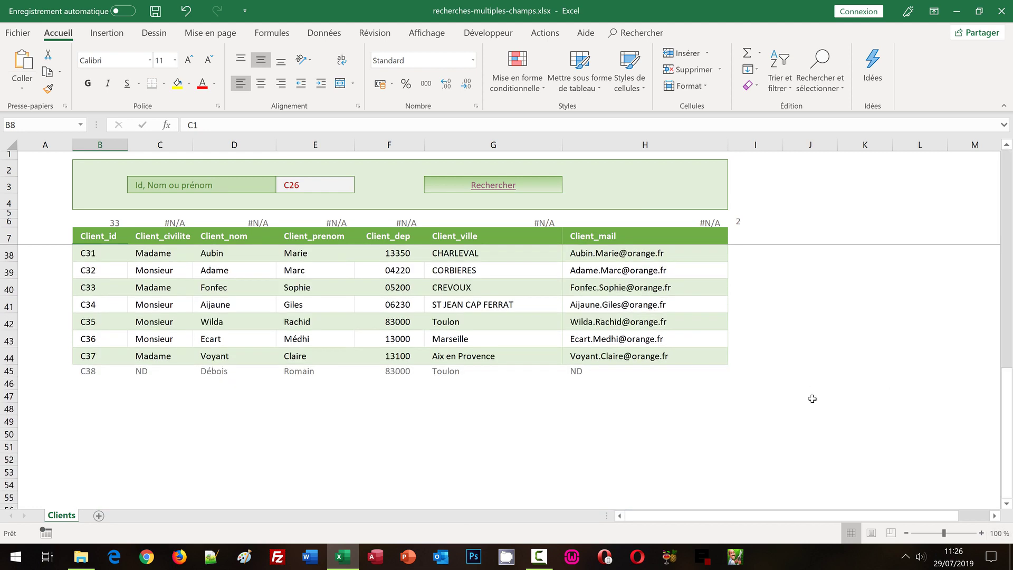
pyautogui.keyDown('shift'); pyautogui.click(593, 377); pyautogui.keyUp('shift')
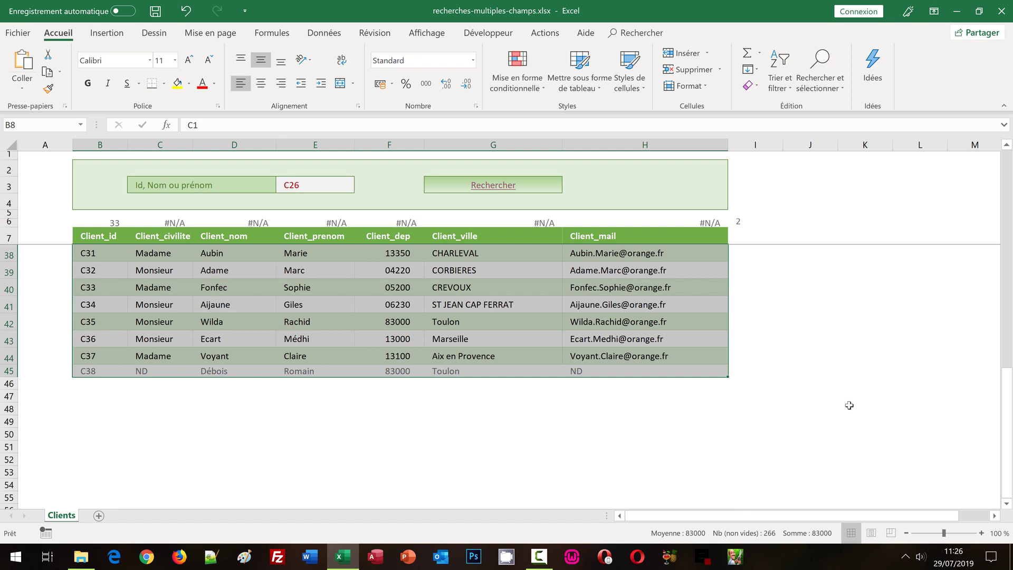
pyautogui.scroll(7, 848, 405)
pyautogui.scroll(3, 849, 405)
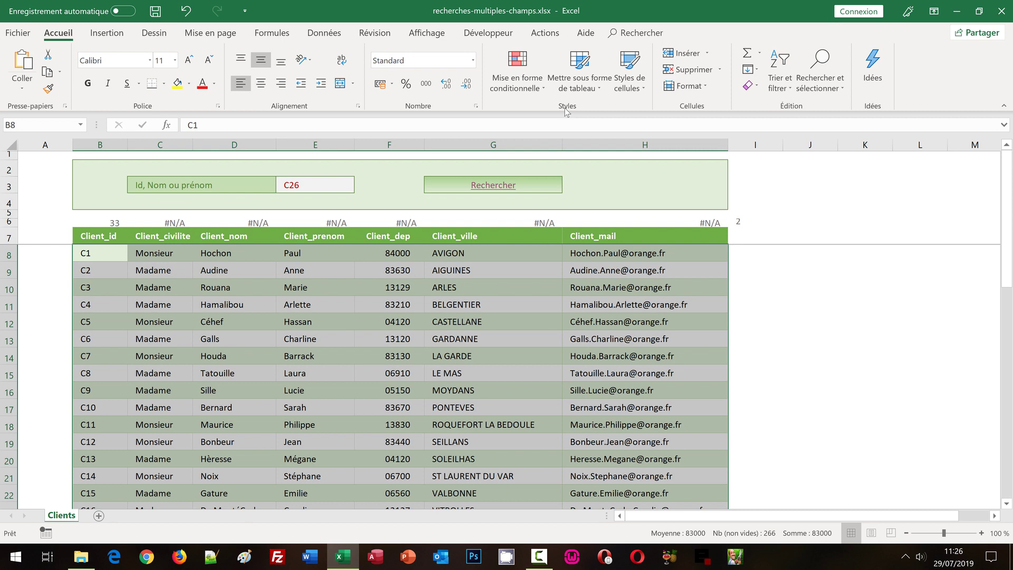
# Create a formula-based conditional formatting rule for the selected rows and begin its formula with =OU(
pyautogui.click(530, 89)
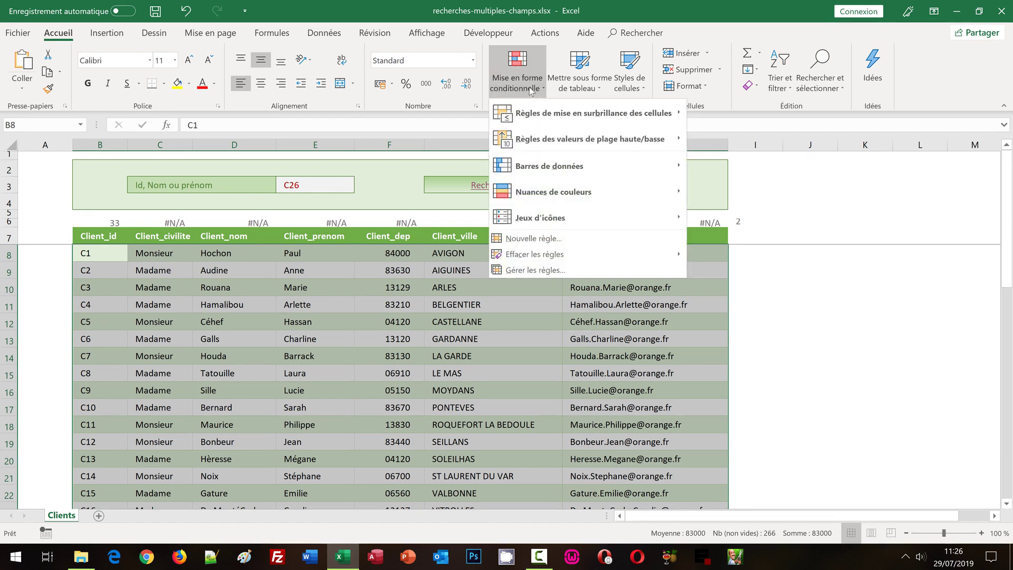
pyautogui.click(533, 240)
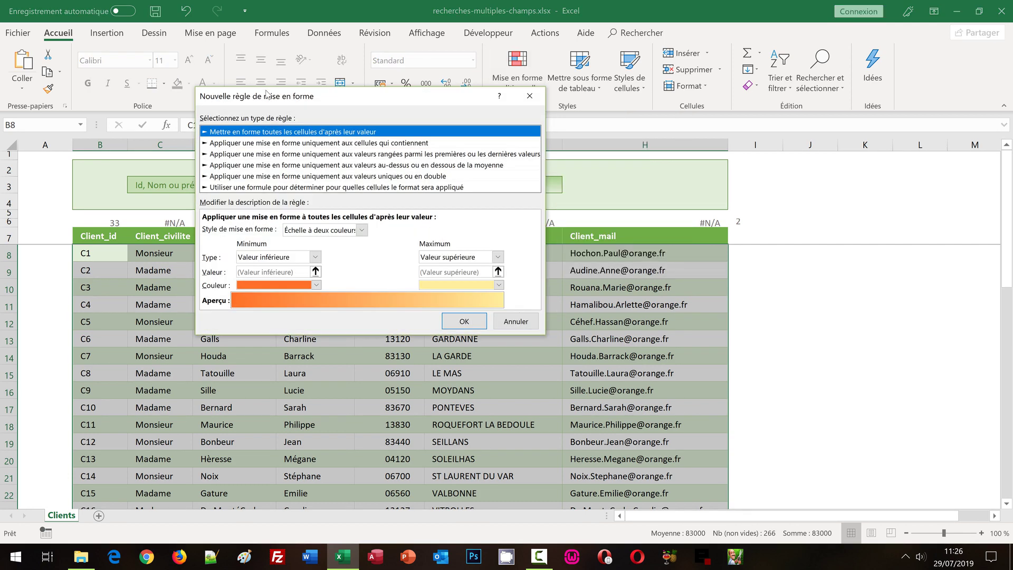
pyautogui.click(275, 189)
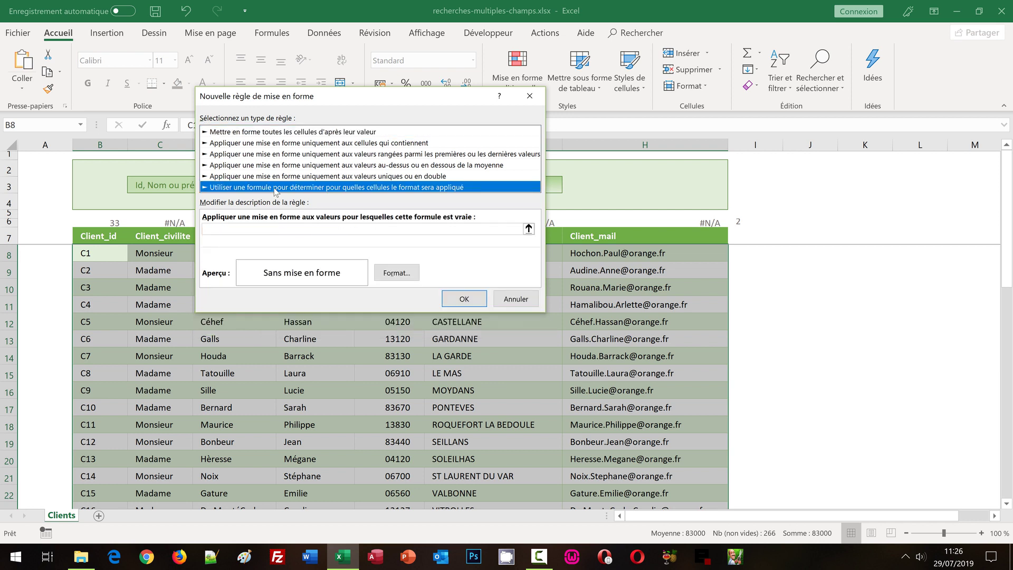
pyautogui.click(217, 231)
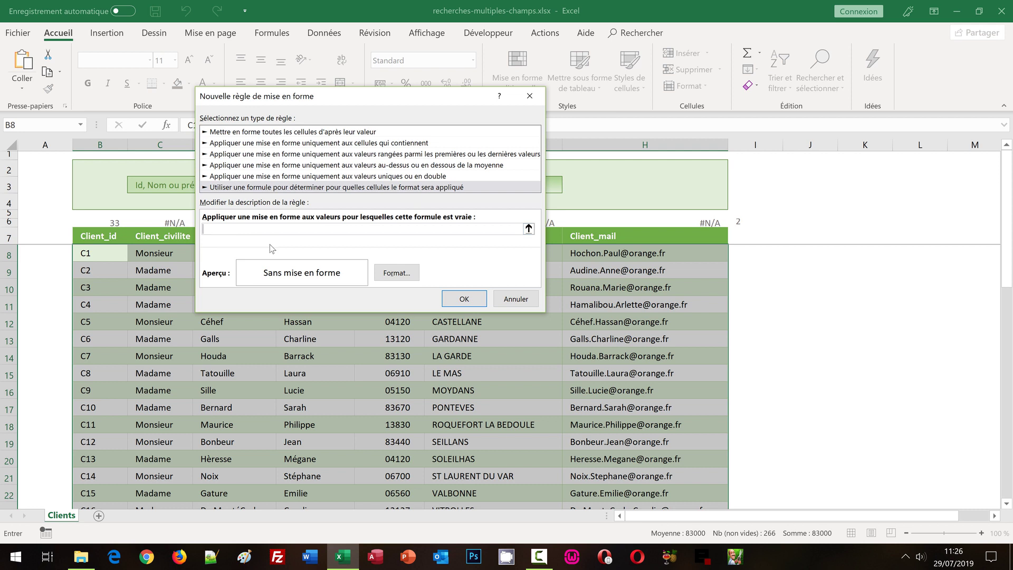
pyautogui.write('=OU(')
pyautogui.moveTo(353, 97); pyautogui.dragTo(405, 258)
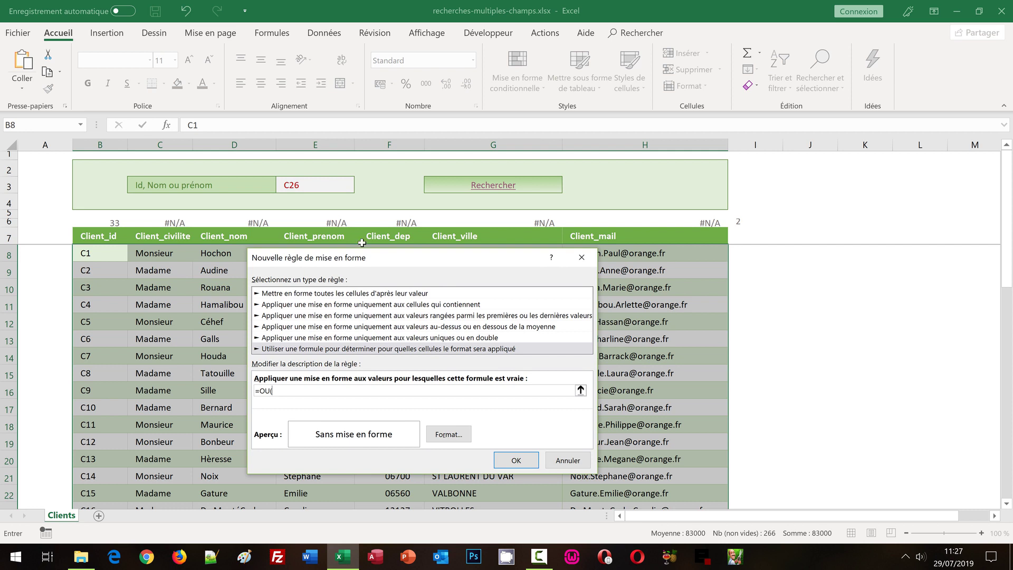
# Add the client ID criterion $B8=$E$3; to the OU function, fixing only the column of B8
pyautogui.click(87, 254)
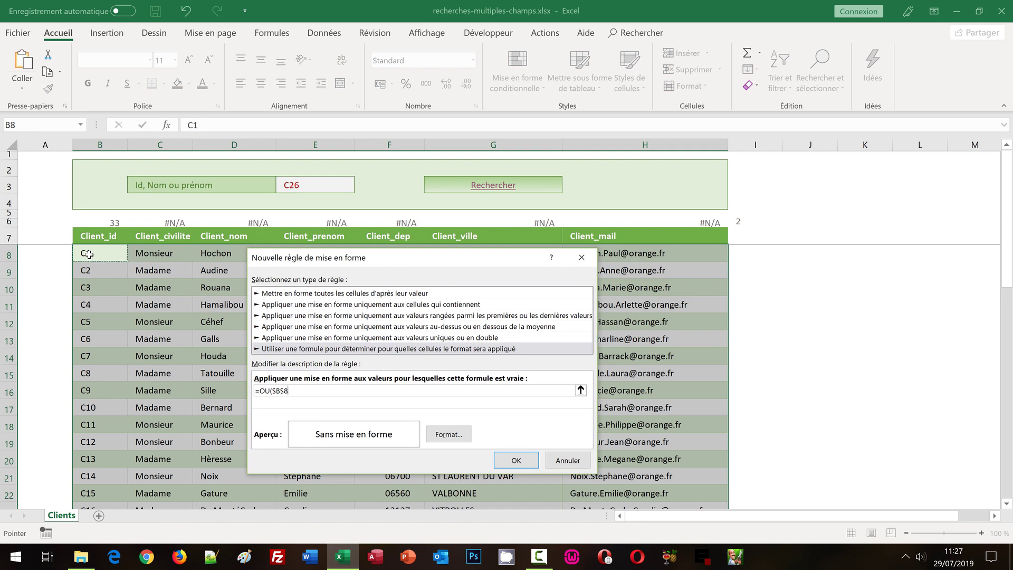
pyautogui.press('F4')
pyautogui.press('F4')
pyautogui.write('=')
pyautogui.click(319, 181)
pyautogui.write(';')
# Add the last name criterion $D8=$E$3; to the OU function, fixing only the column of D8
pyautogui.click(224, 255)
pyautogui.moveTo(401, 258); pyautogui.dragTo(436, 325)
pyautogui.press('F4')
pyautogui.press('F4')
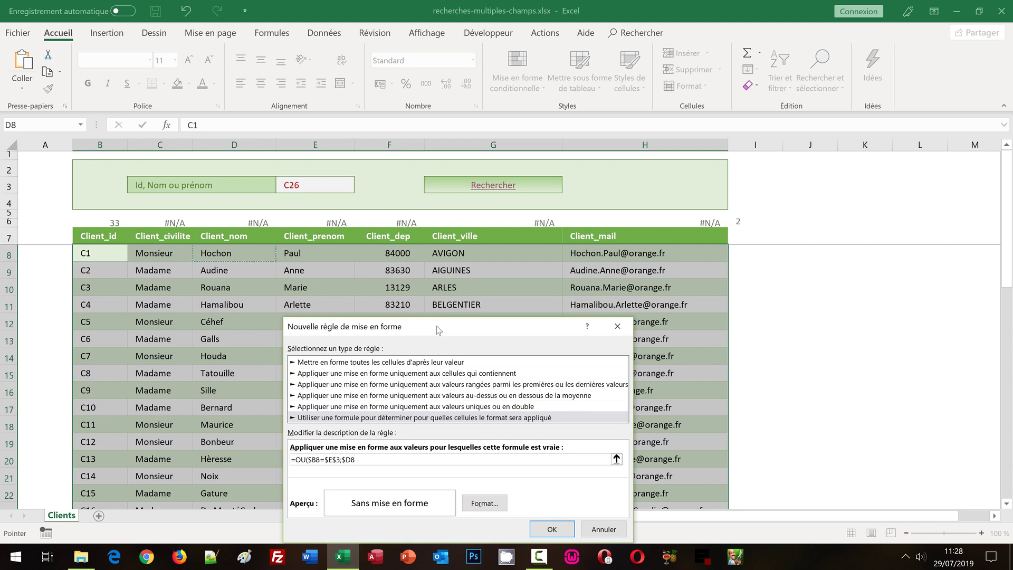
pyautogui.write('=')
pyautogui.click(309, 186)
pyautogui.write(';')
# Add the first name criterion $E8=$E$3; to the OU function, fixing only the column of E8
pyautogui.click(320, 254)
pyautogui.press('F4')
pyautogui.press('F4')
pyautogui.write('=')
pyautogui.click(317, 185)
pyautogui.write(';')
# Add the city criterion $G8=$E$3 with only the column of G8 fixed, and close the OU function
pyautogui.click(468, 252)
pyautogui.press('F4')
pyautogui.press('F4')
pyautogui.write('=')
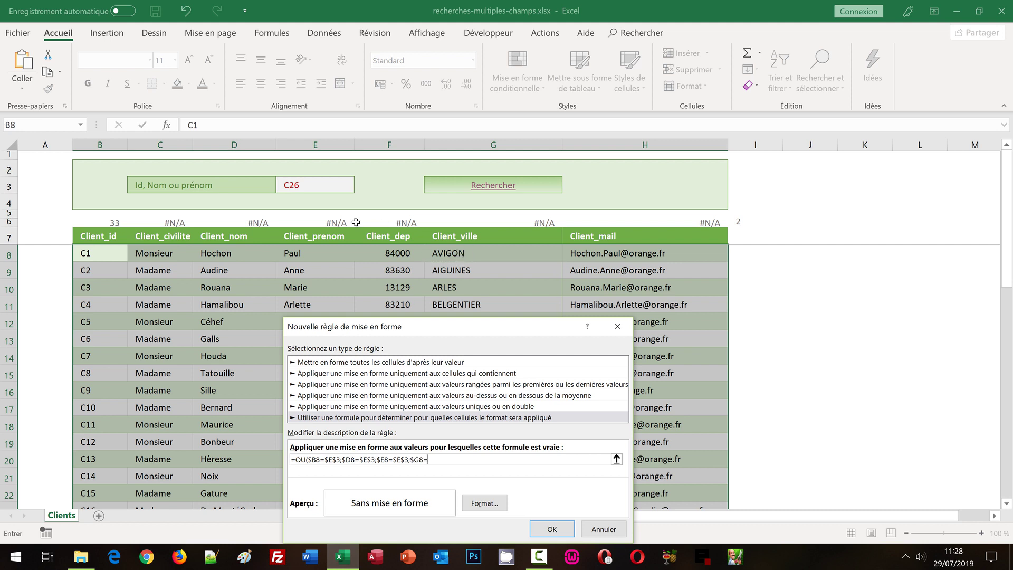
pyautogui.click(317, 188)
pyautogui.write(')')
pyautogui.moveTo(486, 331); pyautogui.dragTo(478, 282)
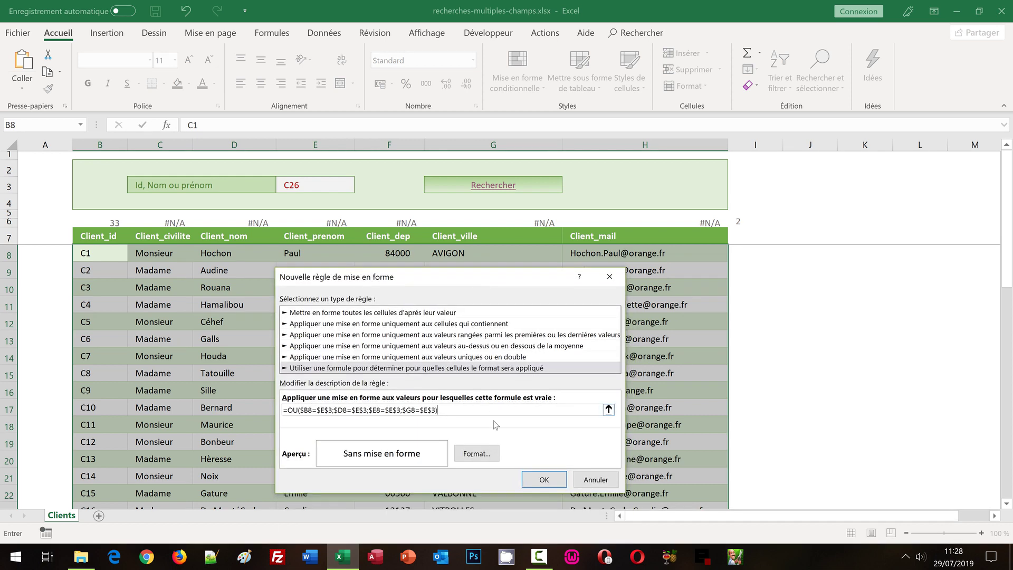
# Give the rule's format a horizontal two-colour gradient fill from gold to pale gold
pyautogui.click(476, 453)
pyautogui.click(334, 37)
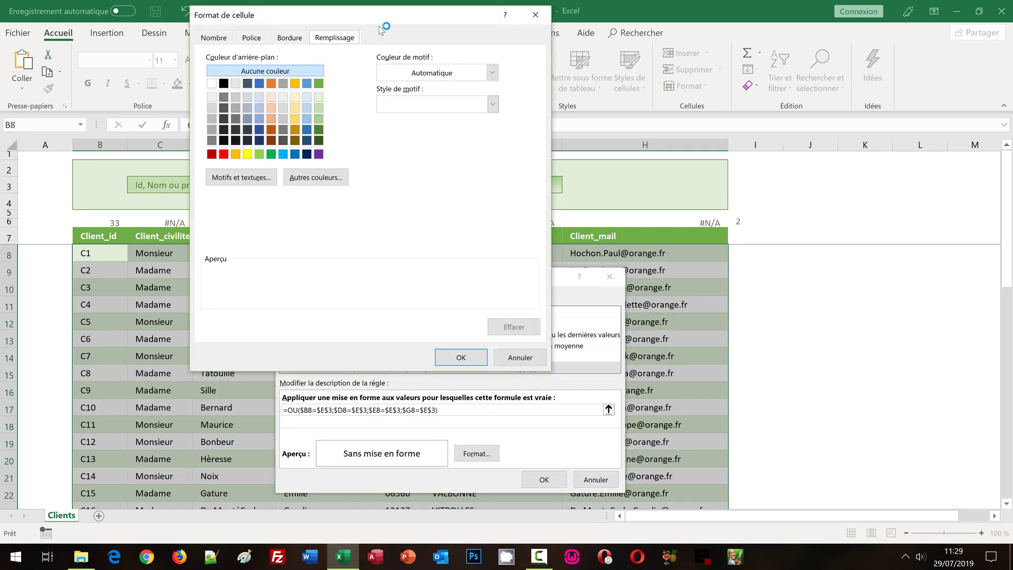
pyautogui.moveTo(384, 21); pyautogui.dragTo(529, 204)
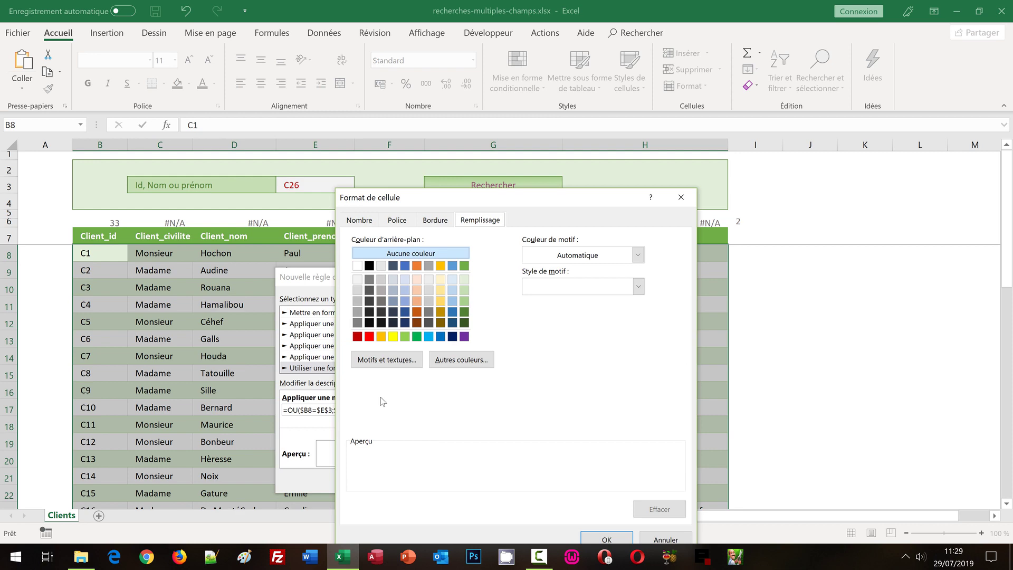
pyautogui.click(387, 360)
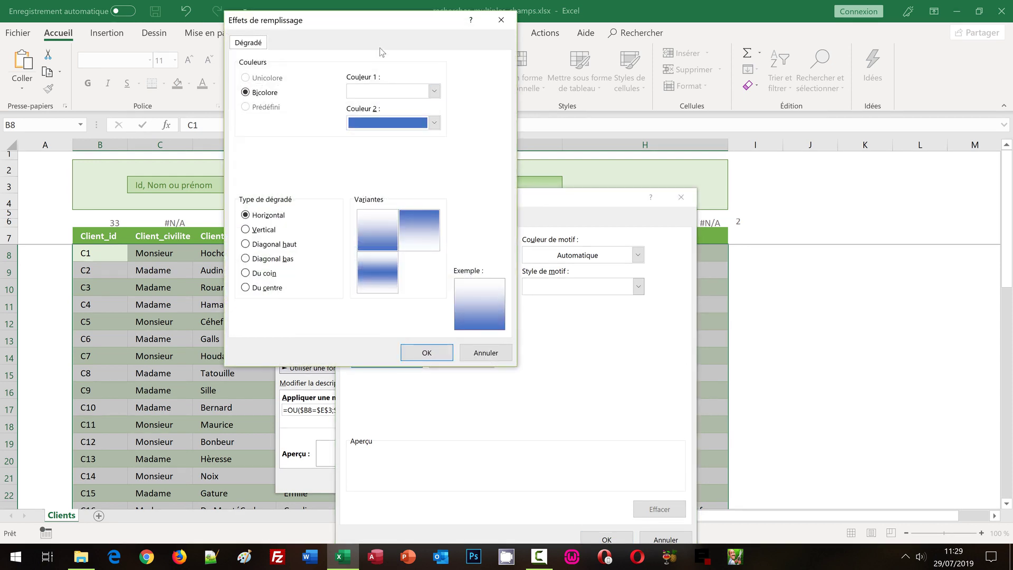
pyautogui.moveTo(364, 22); pyautogui.dragTo(619, 211)
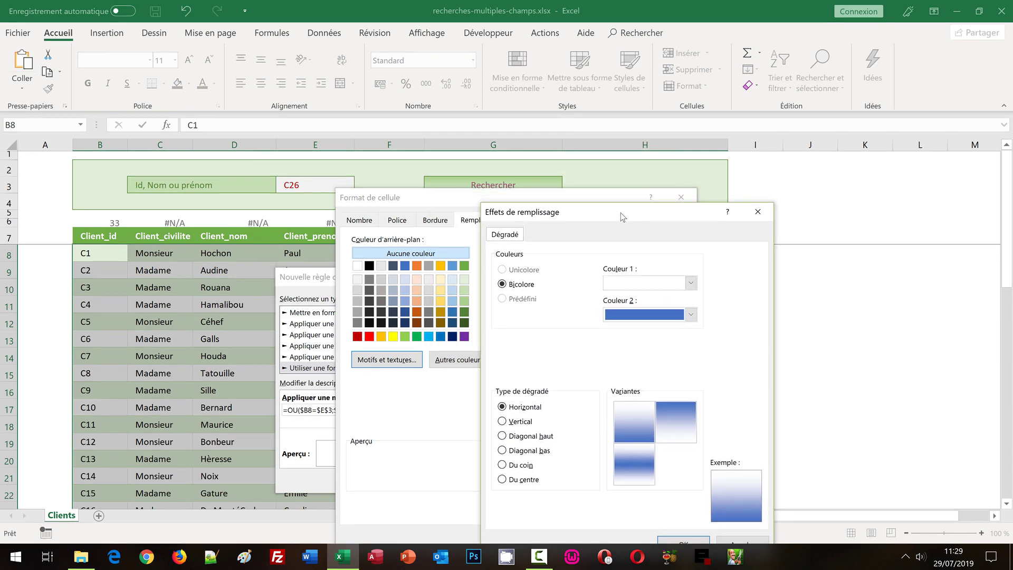
pyautogui.click(690, 284)
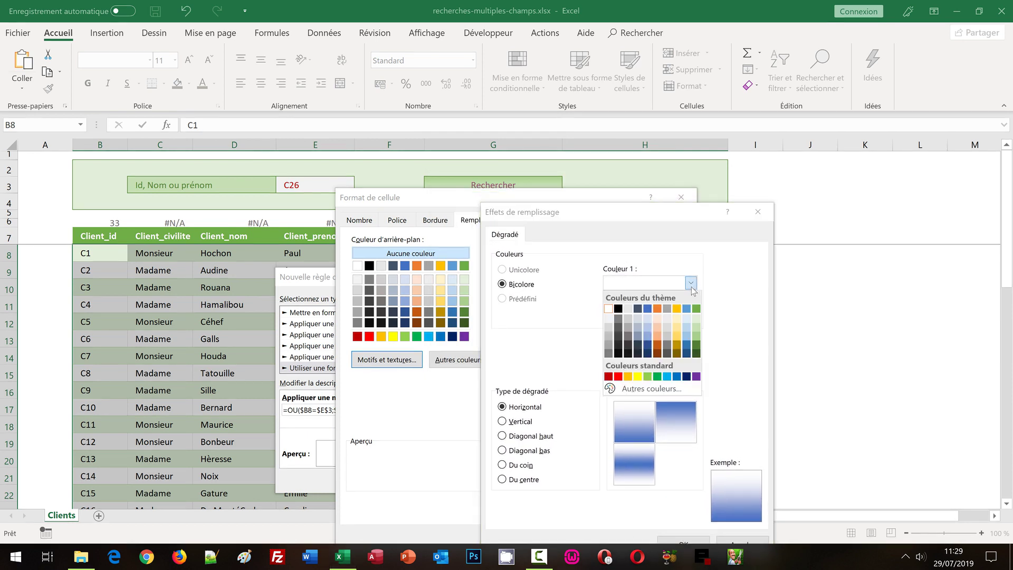
pyautogui.click(678, 340)
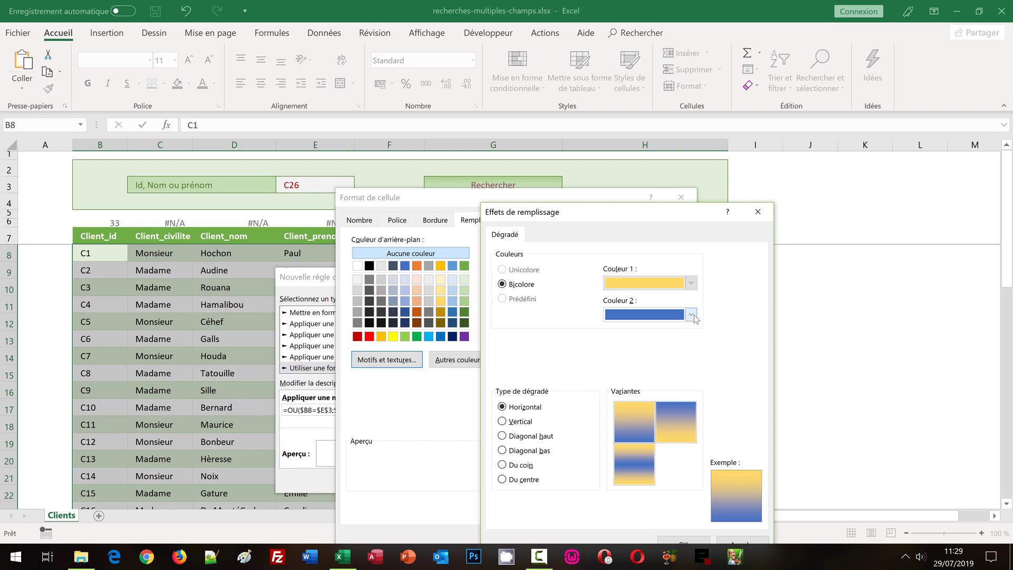
pyautogui.click(691, 315)
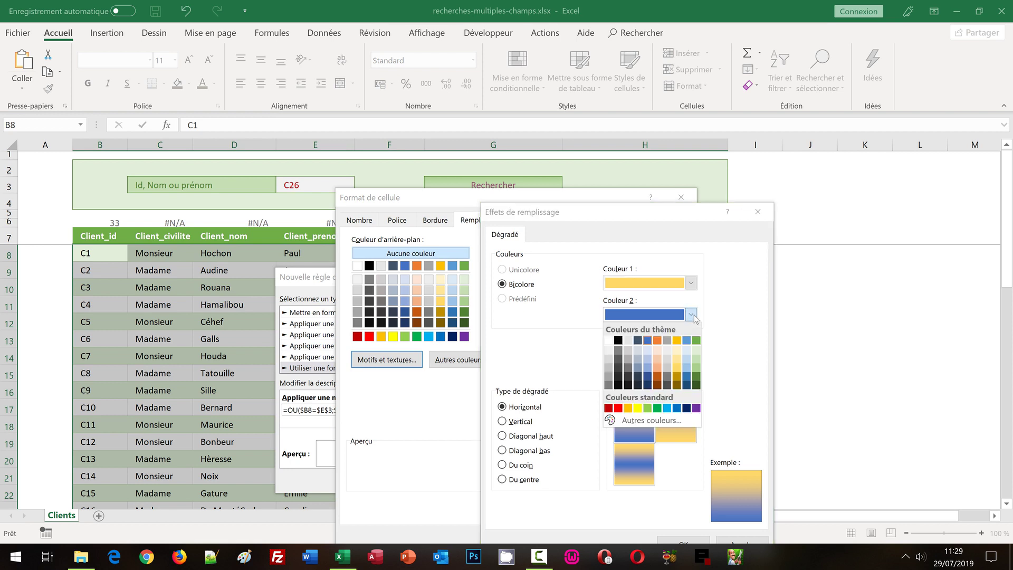
pyautogui.click(677, 350)
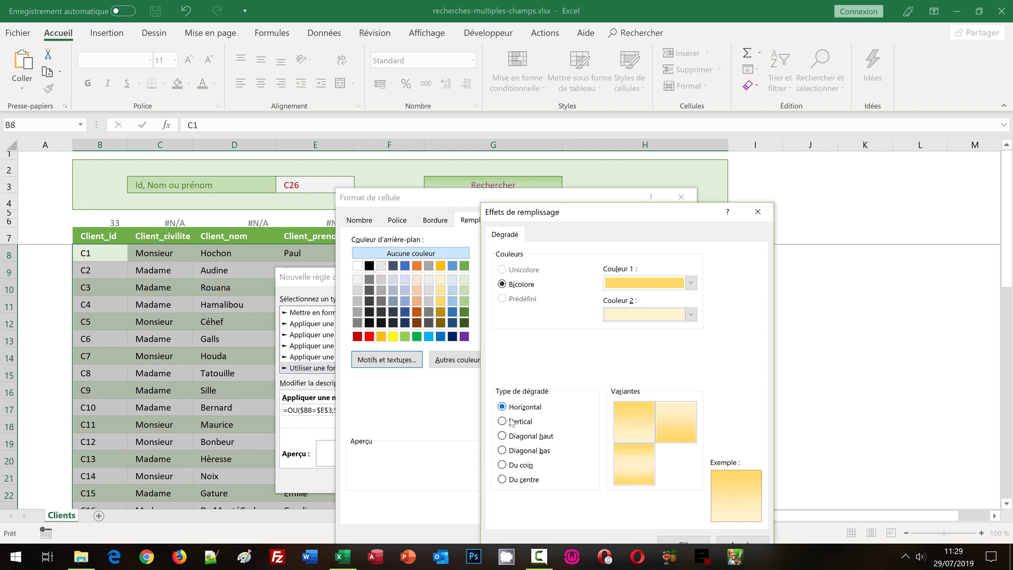
pyautogui.moveTo(676, 212); pyautogui.dragTo(612, 51)
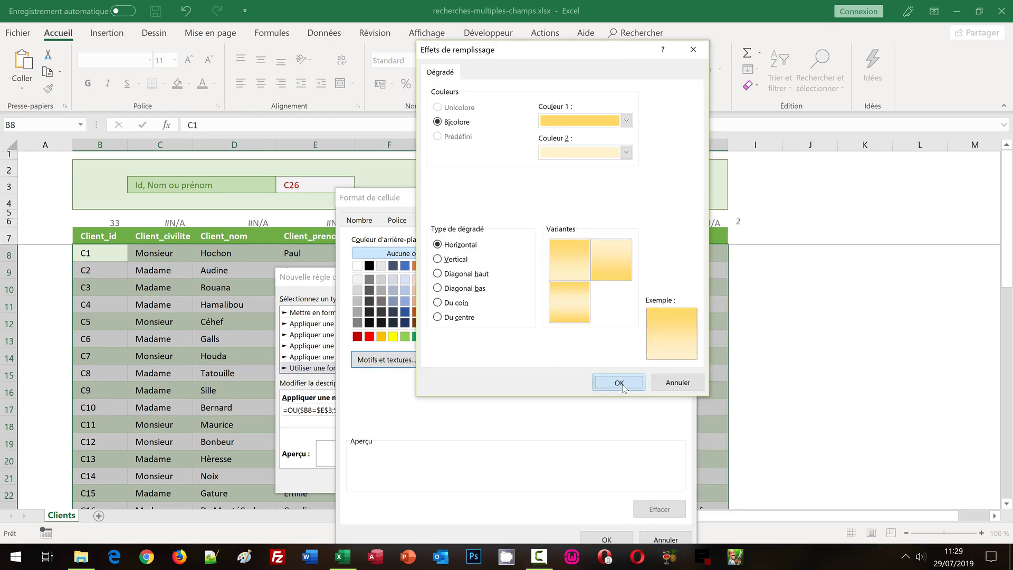
pyautogui.click(620, 383)
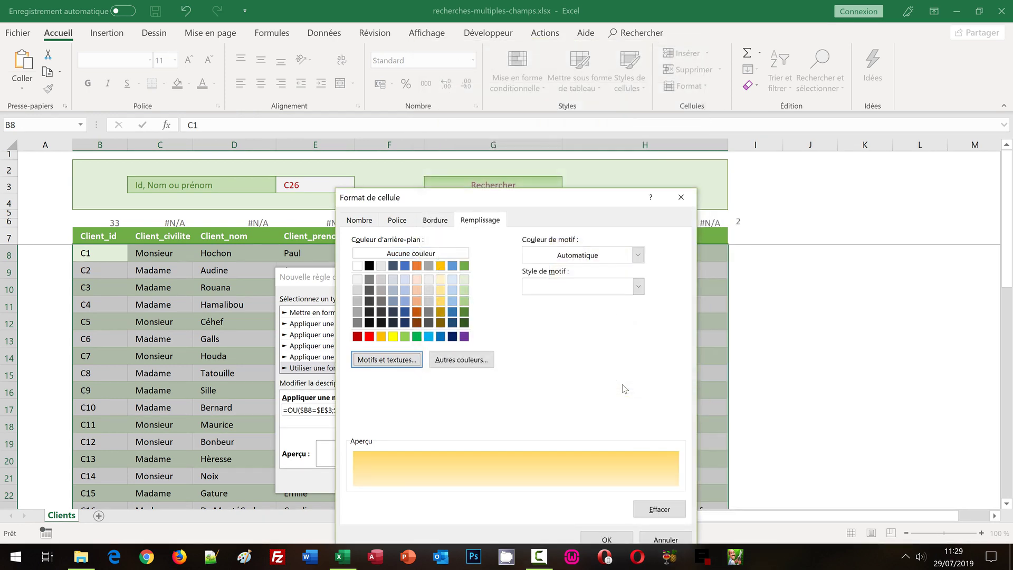
# Validate the cell format and the conditional formatting rule, and deselect the table
pyautogui.click(618, 535)
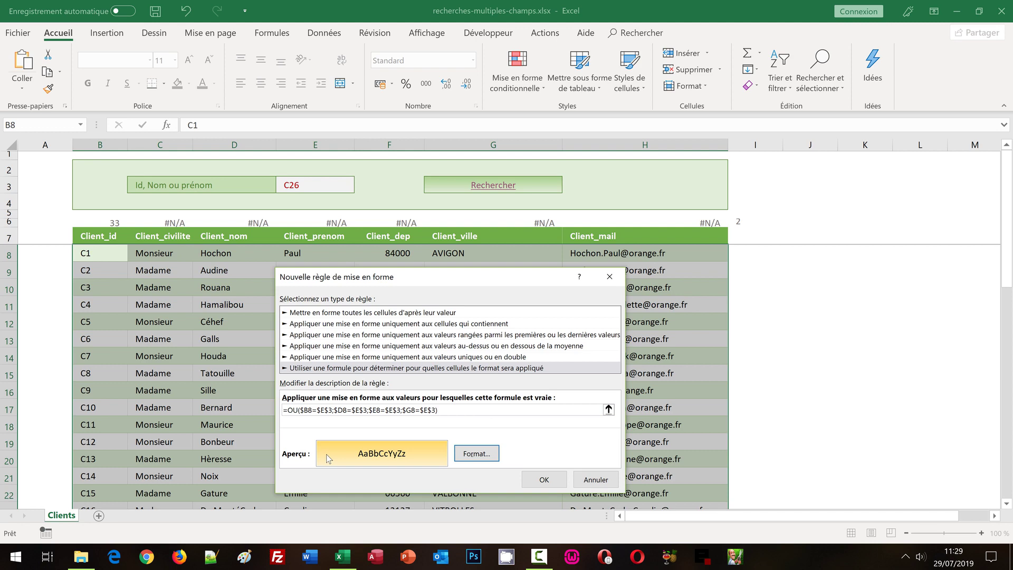
pyautogui.click(543, 480)
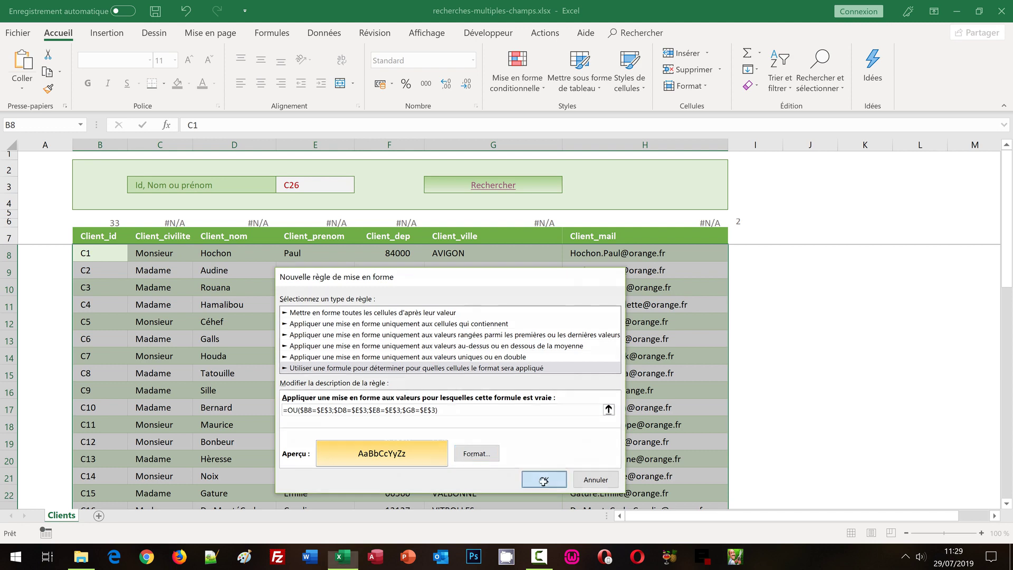
pyautogui.click(769, 344)
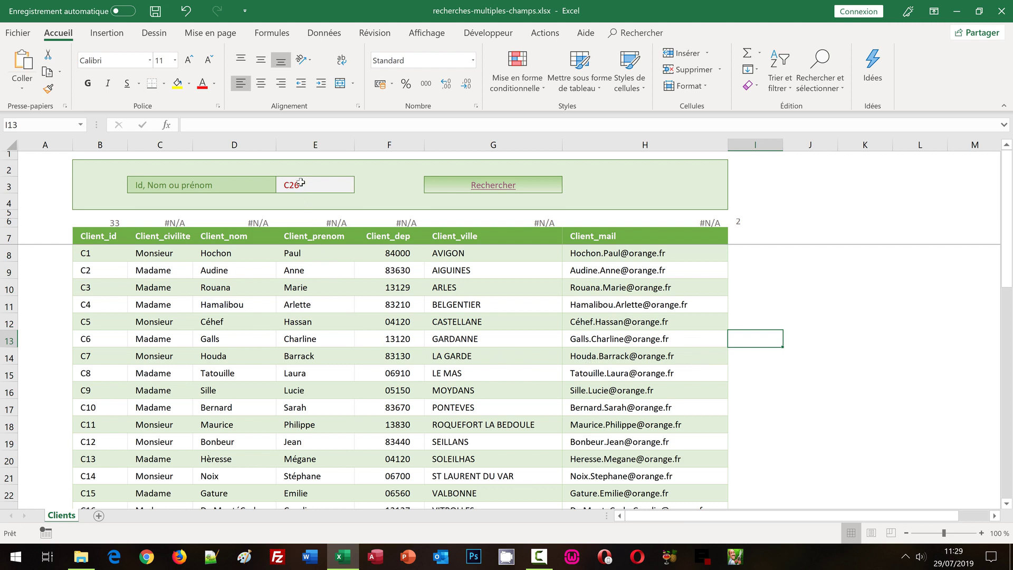
# Test the search by entering the last name of the client in row 14 in E3 and following the Rechercher link
pyautogui.click(300, 183)
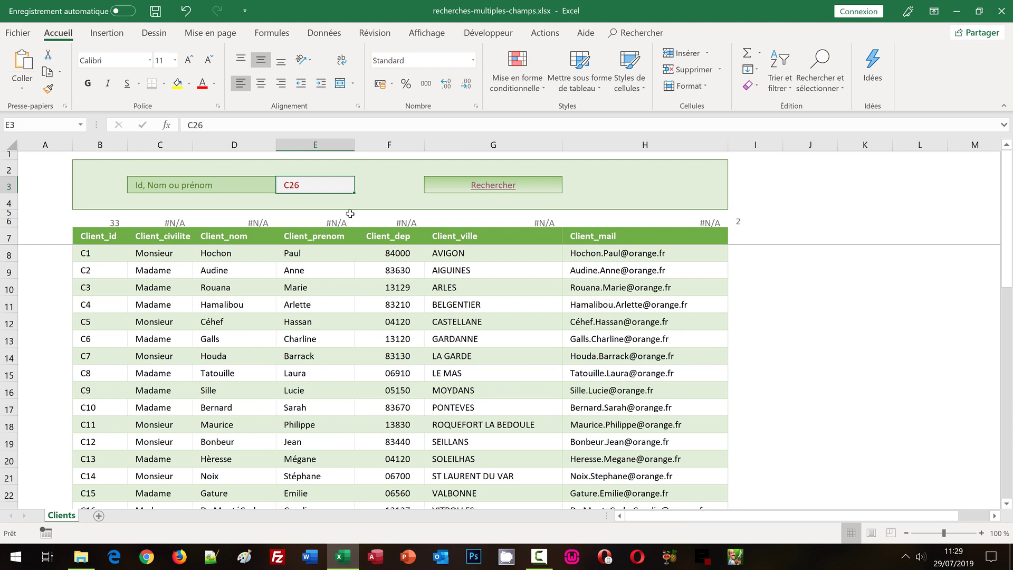
pyautogui.write('Houda')
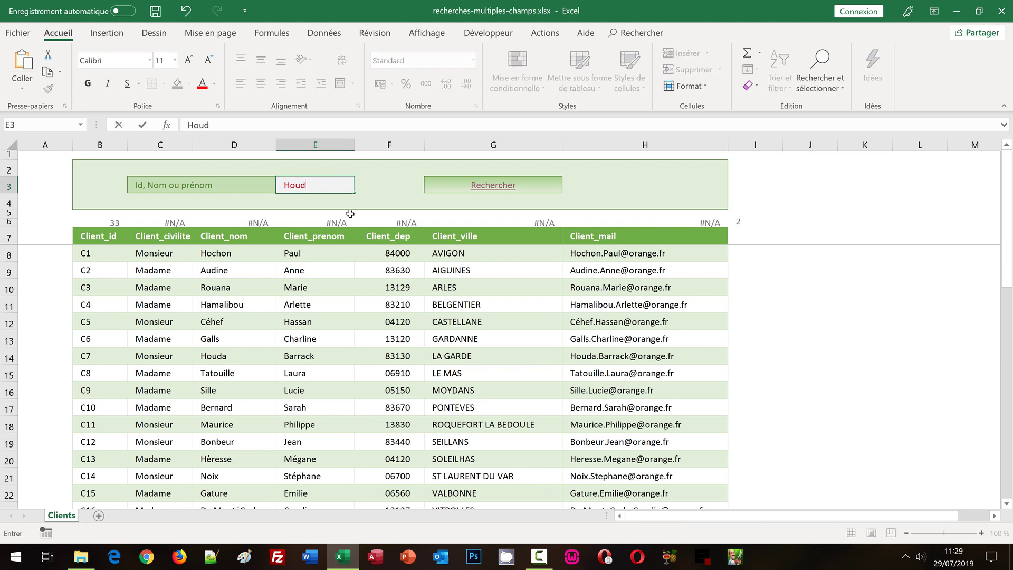
pyautogui.click(491, 188)
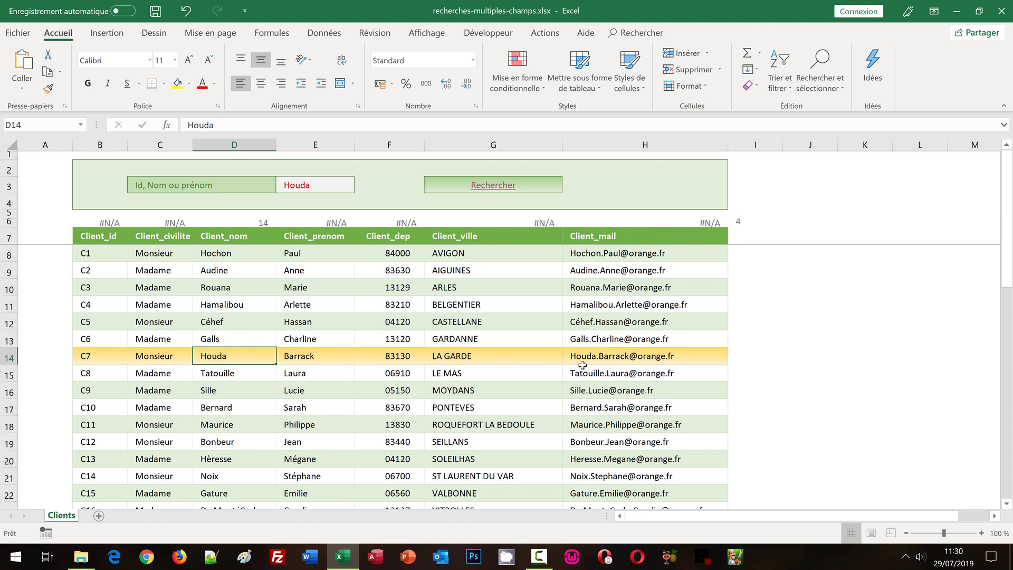
# Test the search by city: enter Seillans in E3 and follow the Rechercher link
pyautogui.click(317, 186)
pyautogui.write('Seillans')
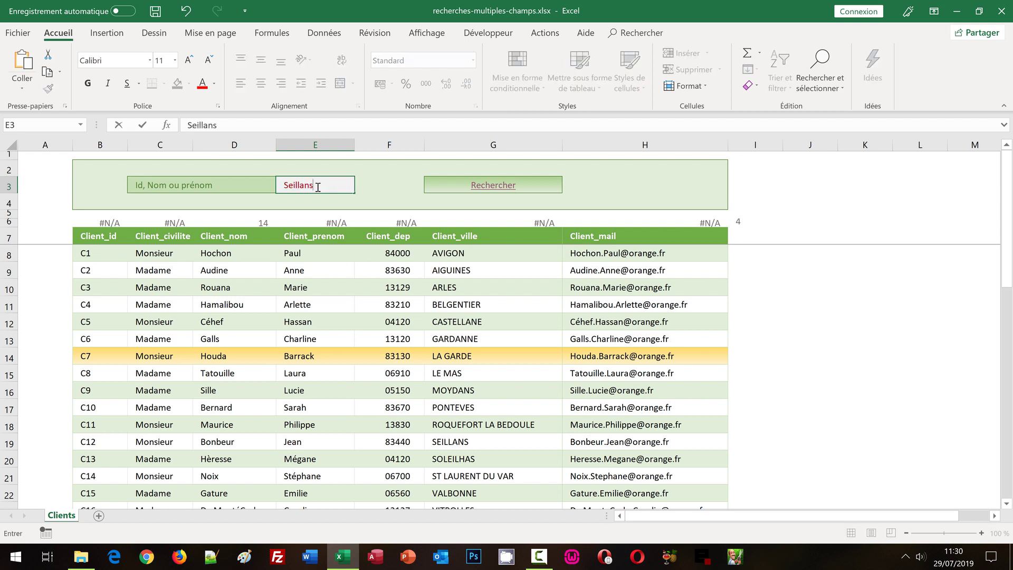
pyautogui.click(494, 187)
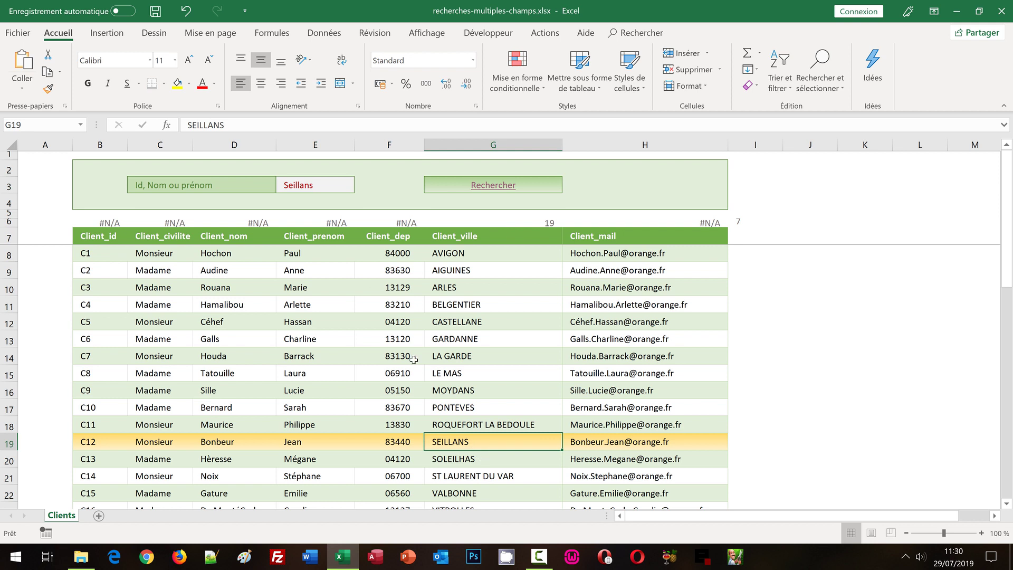
# Hide row 6, which holds the intermediate search formulas, and deselect it
pyautogui.rightClick(9, 221)
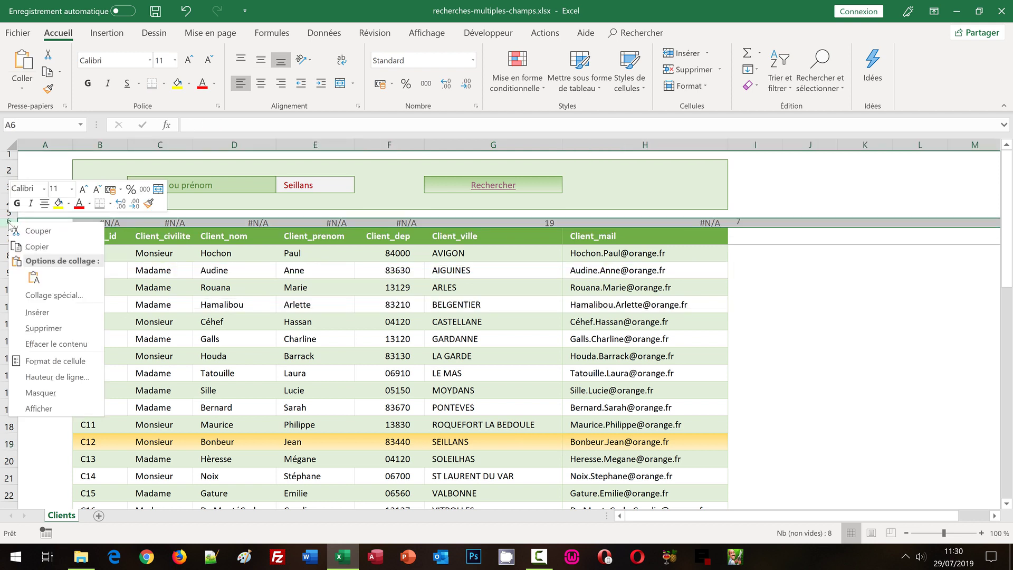
pyautogui.click(55, 393)
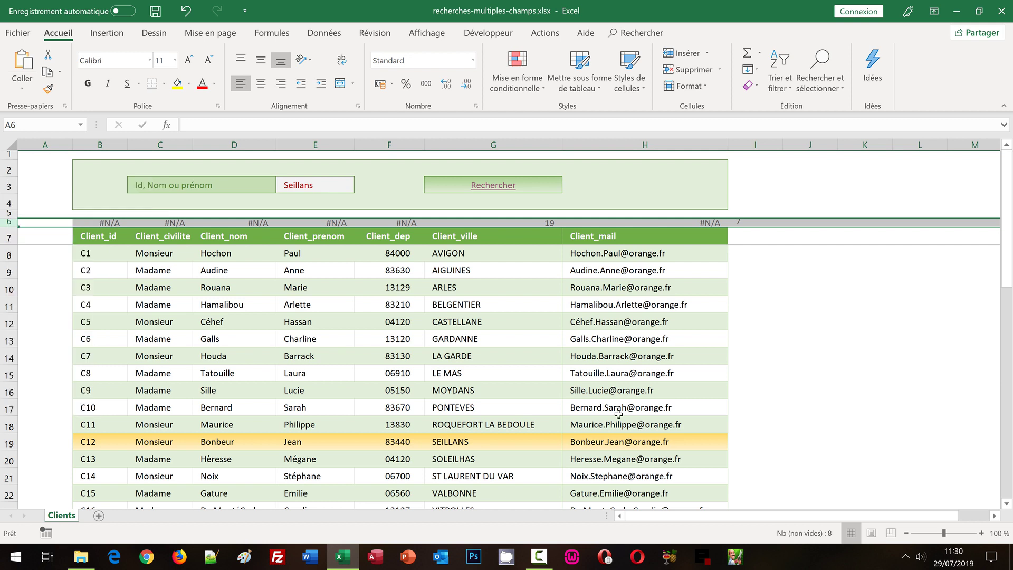
pyautogui.click(791, 333)
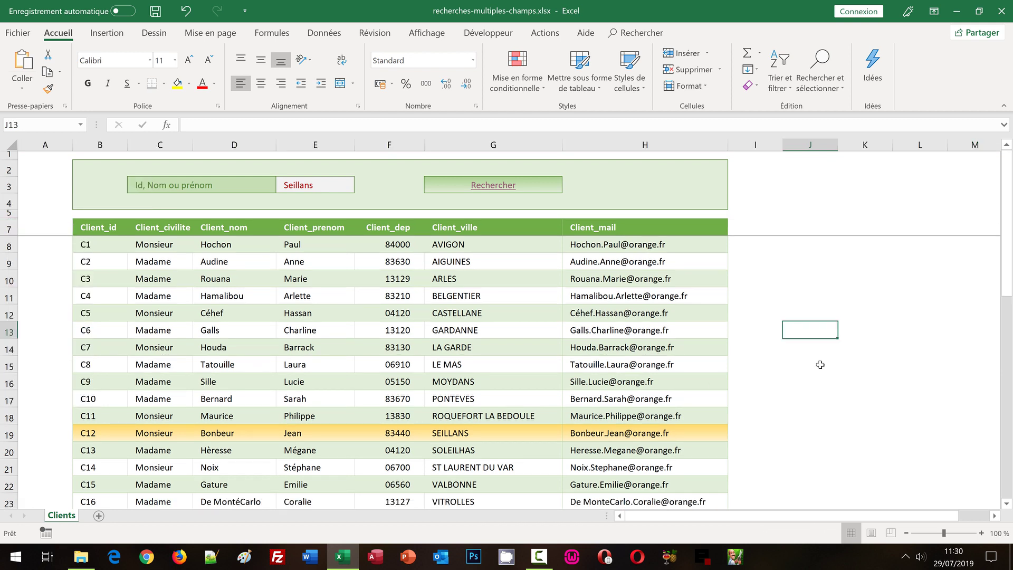